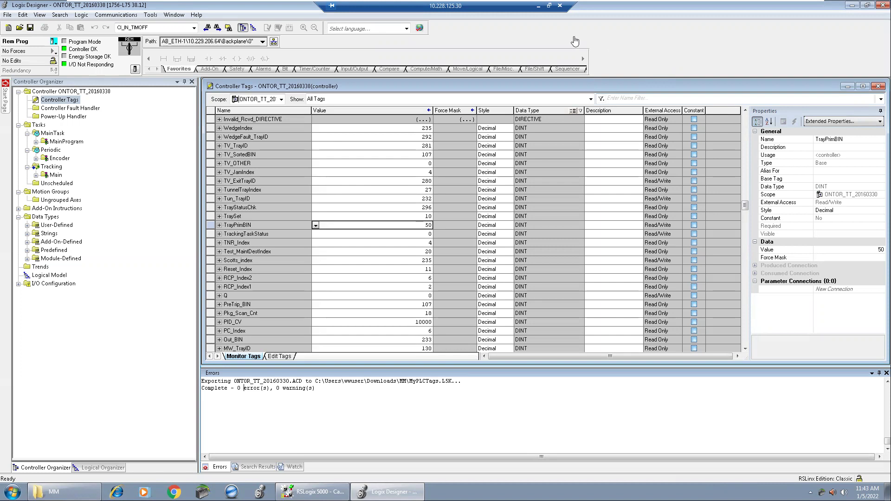
# Switch to AVEVA Edge and create a new project named ABCIP with the Windows AVEVA Edge 4K tags product type
pyautogui.click(539, 6)
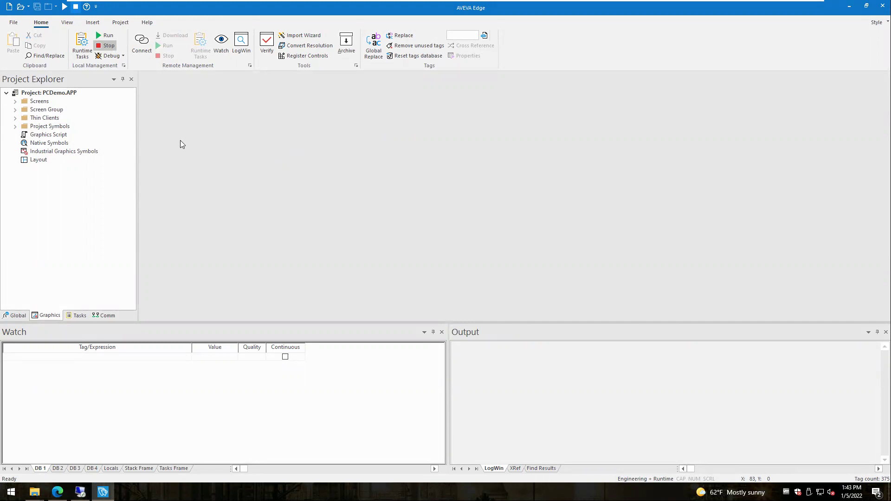
pyautogui.click(9, 7)
pyautogui.write('A')
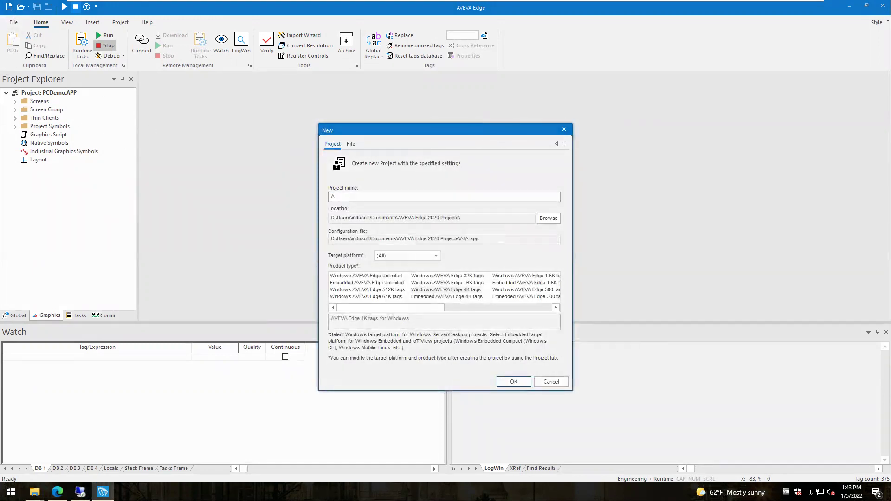
pyautogui.write('BCIP')
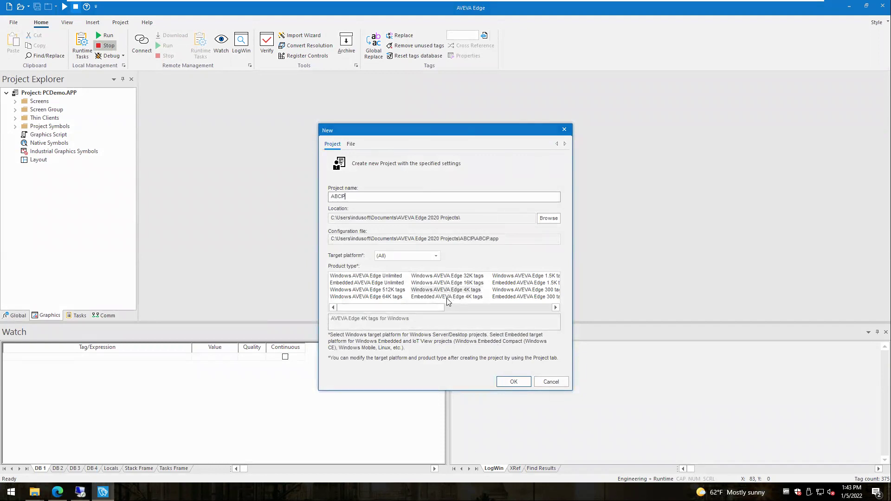
pyautogui.click(432, 289)
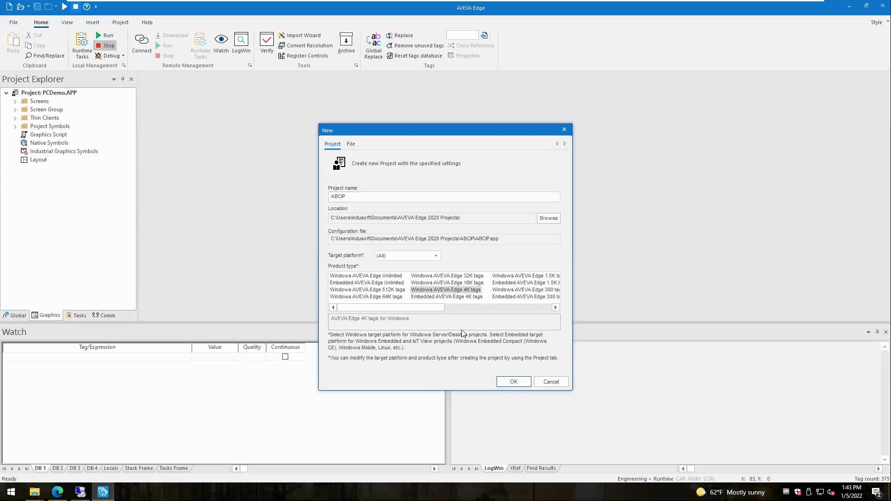
pyautogui.click(512, 382)
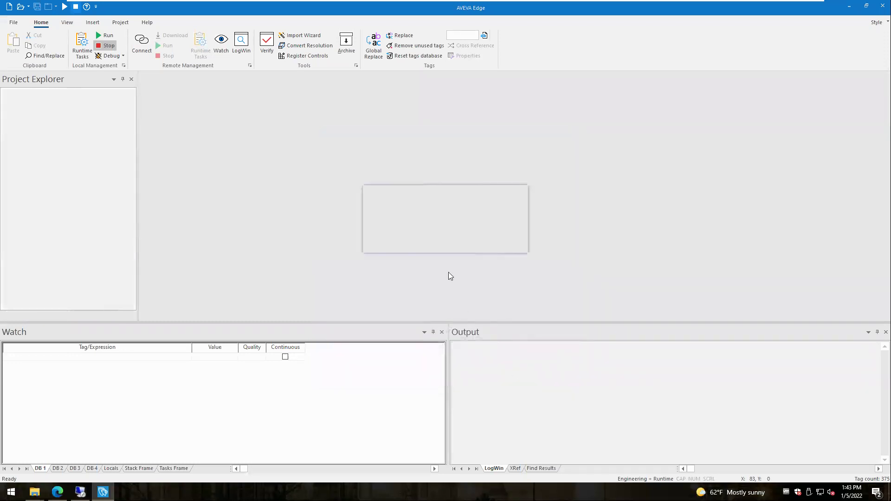
pyautogui.click(468, 244)
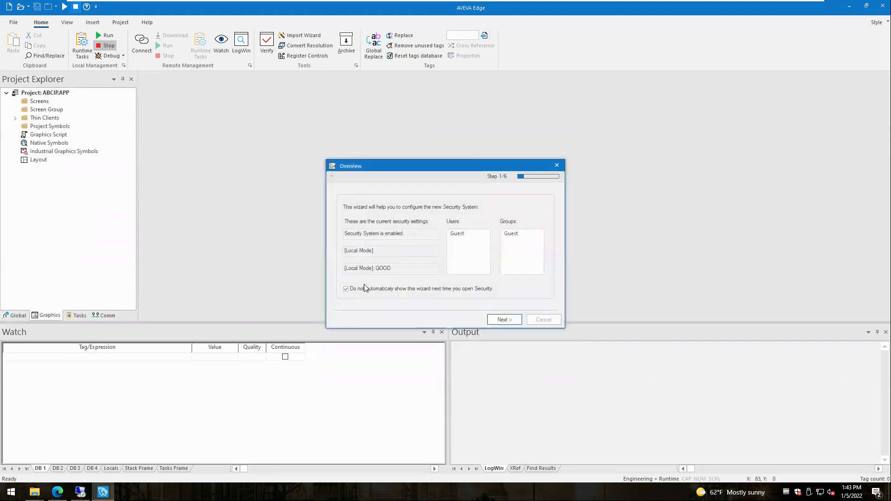
# Disable the security system for the new project and complete the security wizard without configuring groups
pyautogui.click(504, 319)
pyautogui.click(352, 236)
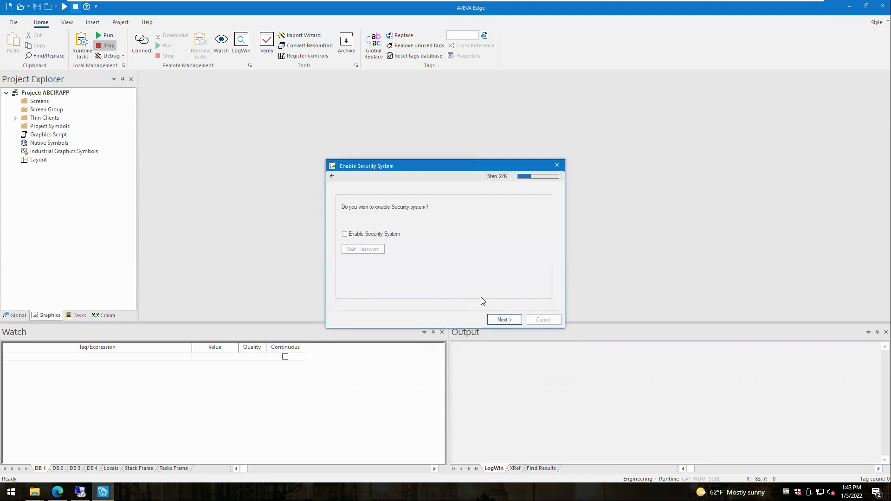
pyautogui.click(504, 319)
pyautogui.click(504, 319)
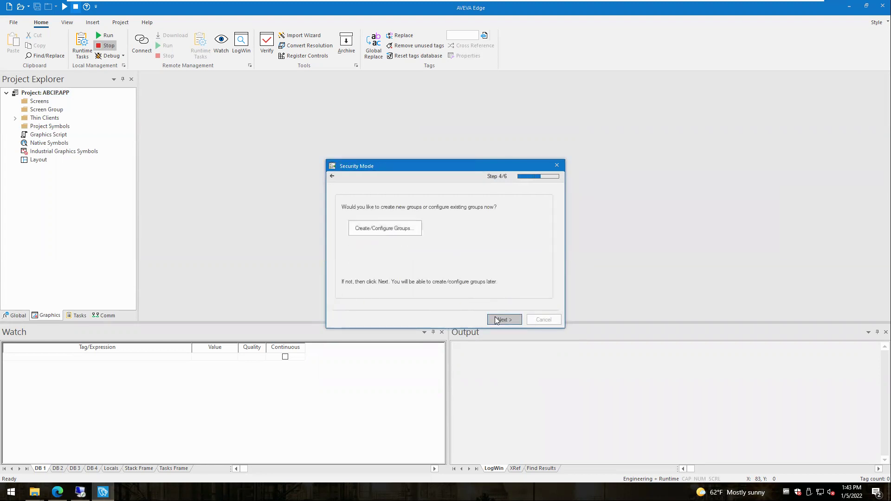
pyautogui.click(504, 320)
pyautogui.click(504, 319)
pyautogui.click(495, 320)
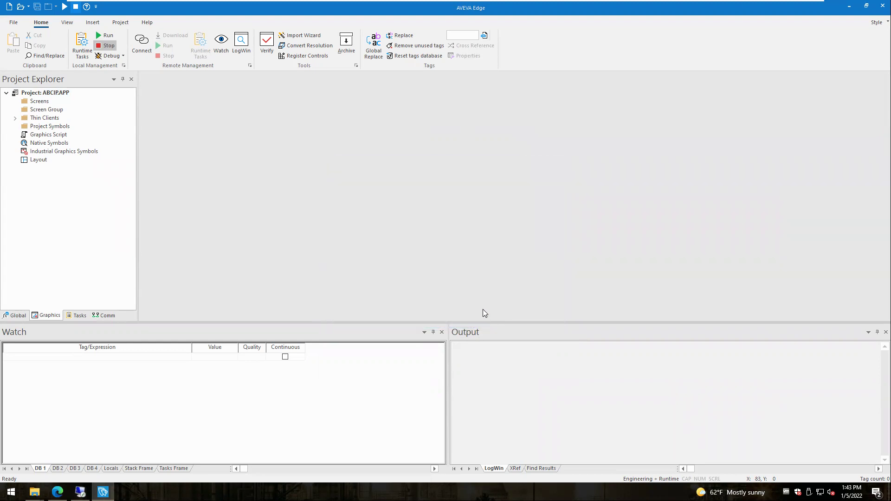
# Set the startup type of the Viewer runtime task to Manual
pyautogui.click(81, 46)
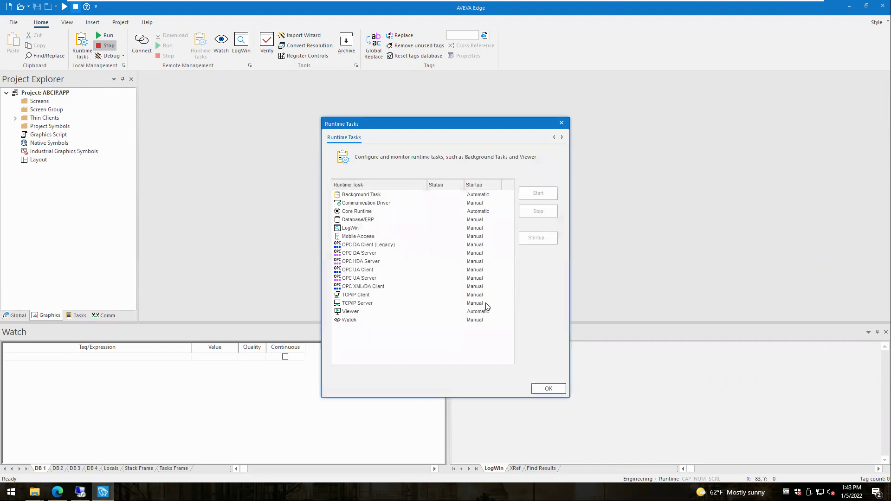
pyautogui.click(477, 314)
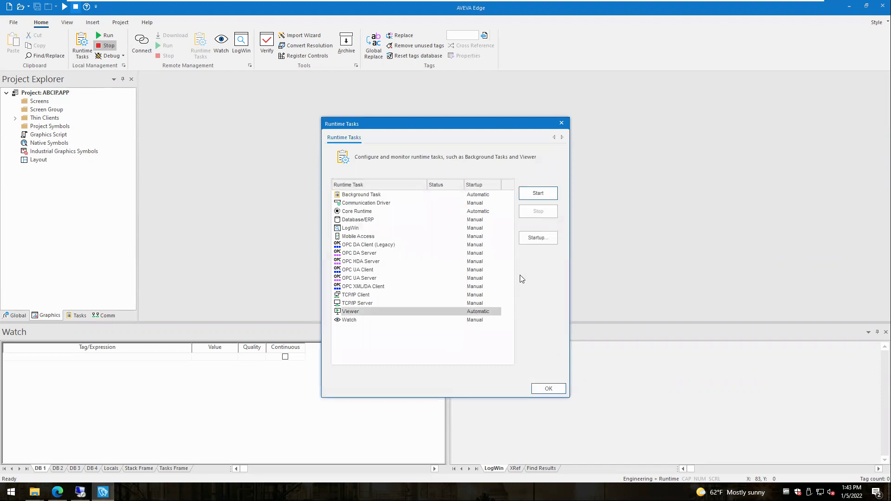
pyautogui.click(537, 238)
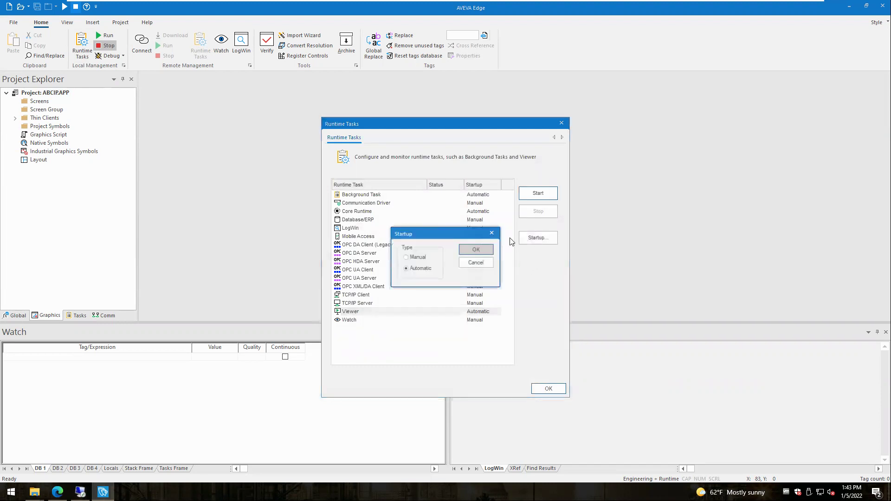
pyautogui.click(477, 251)
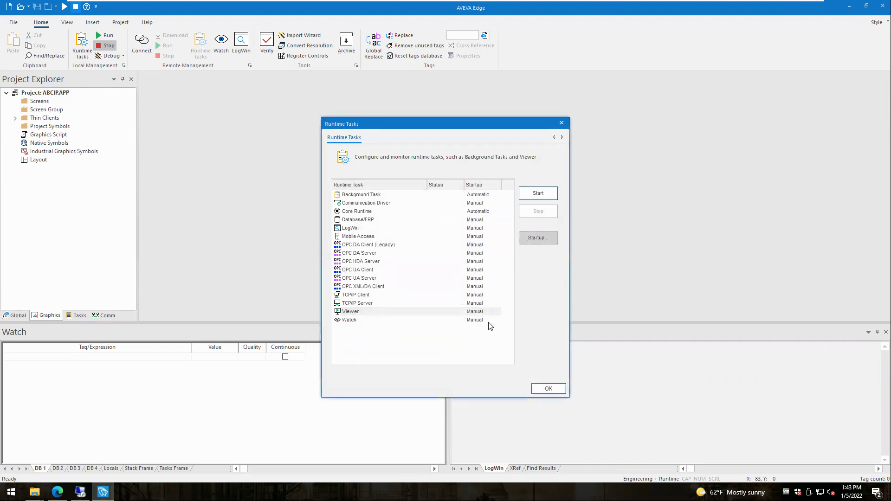
pyautogui.click(546, 388)
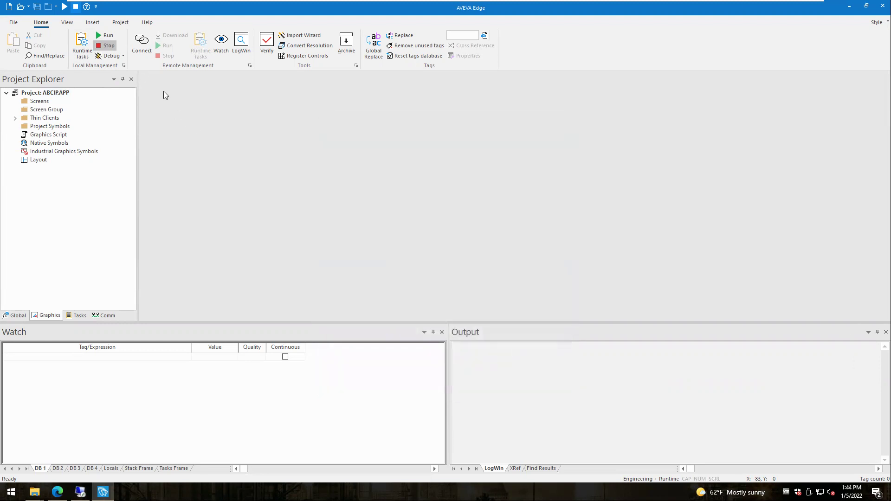
# Add the ABCIP Allen Bradley Ethernet CIP Protocol communication driver to the project
pyautogui.click(101, 315)
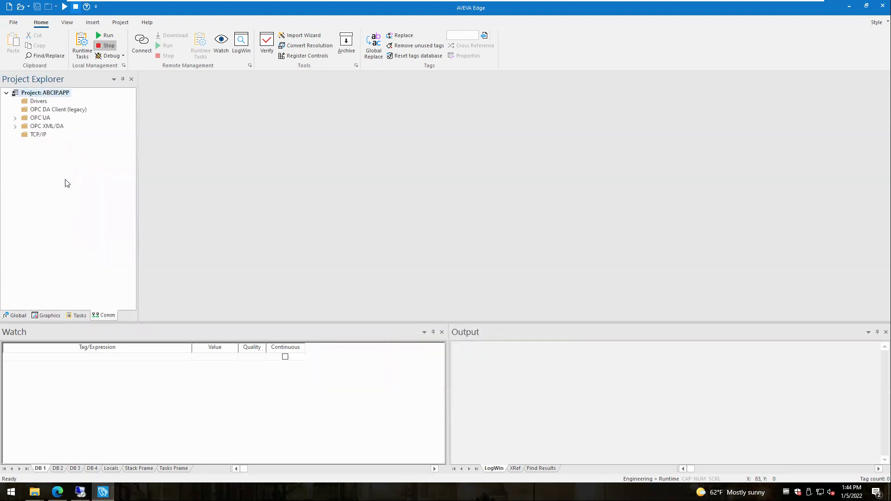
pyautogui.click(35, 103)
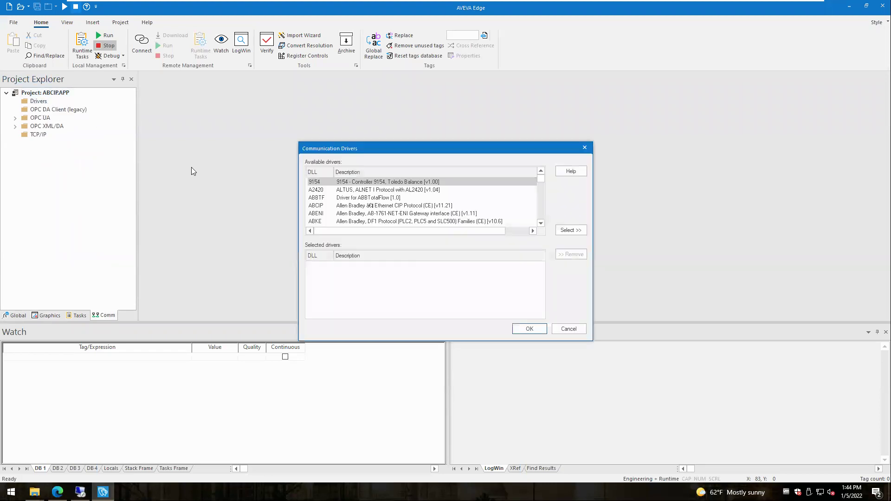
pyautogui.click(324, 206)
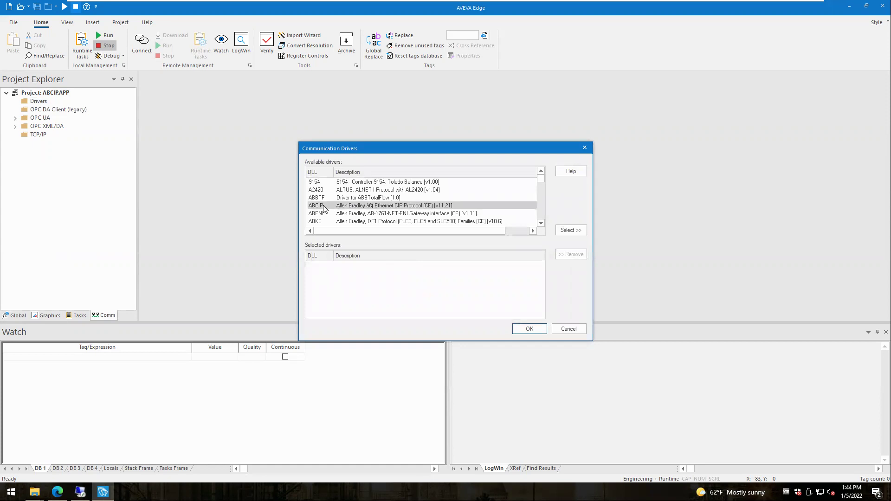
pyautogui.click(574, 230)
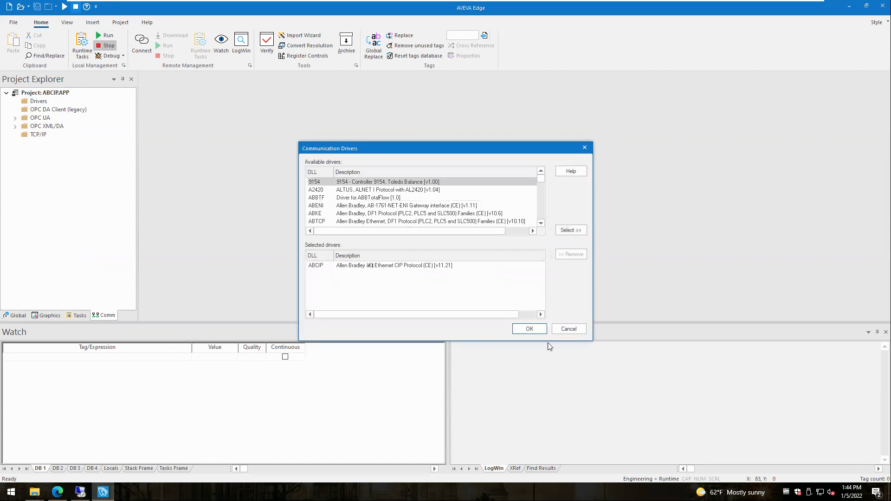
pyautogui.click(528, 332)
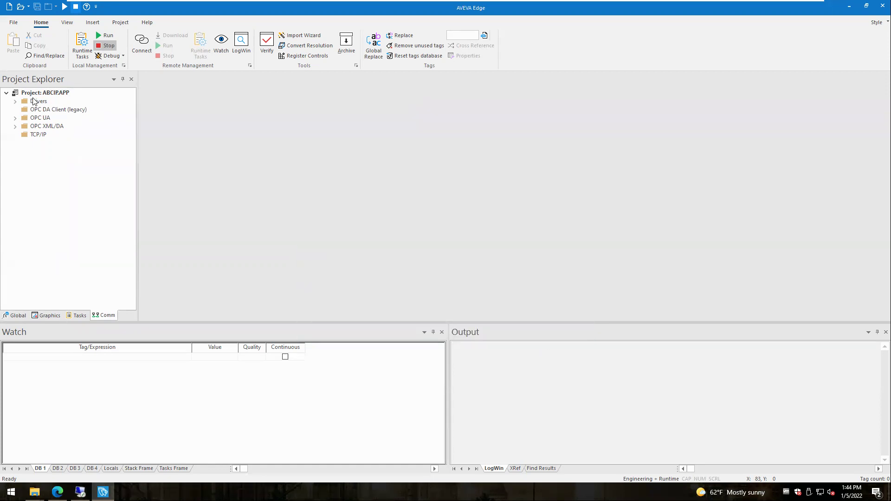
# Open the main driver sheet of the ABCIP driver
pyautogui.doubleClick(34, 102)
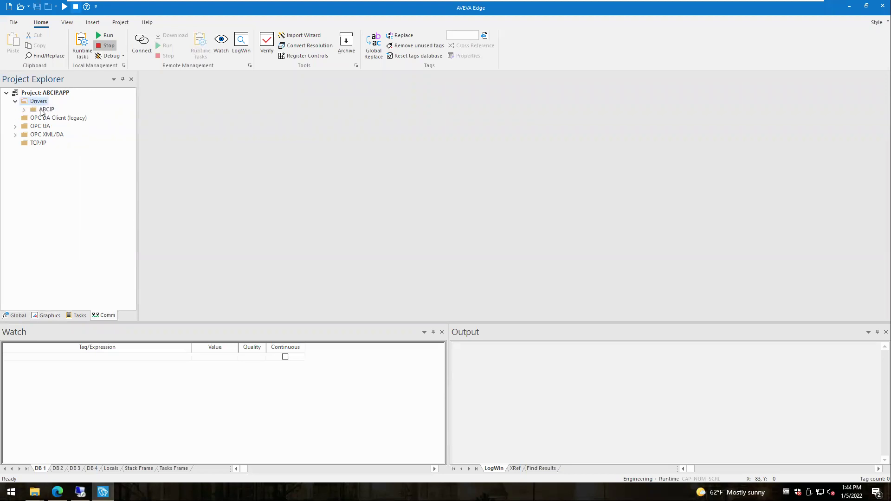
pyautogui.doubleClick(46, 110)
pyautogui.rightClick(52, 112)
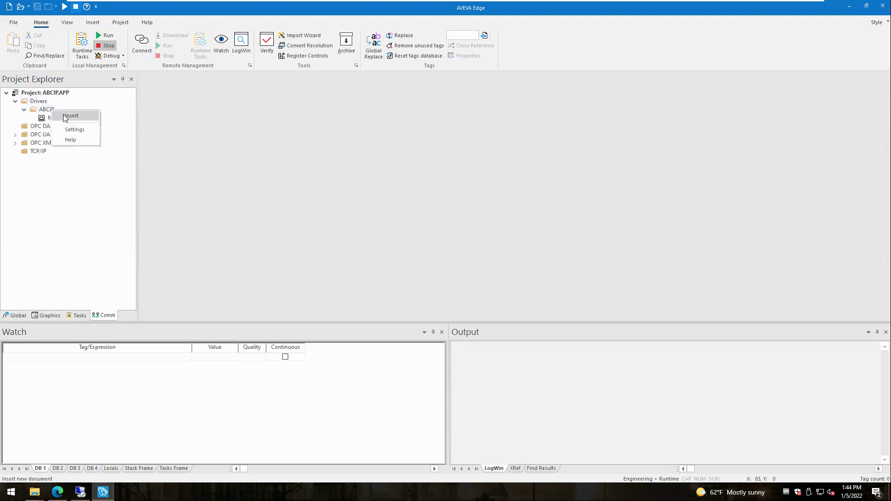
pyautogui.click(54, 118)
pyautogui.doubleClick(54, 118)
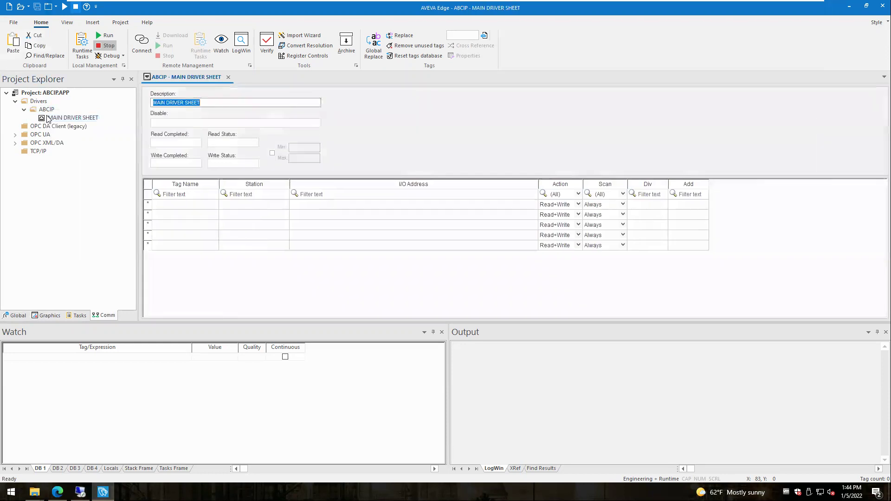
# Add Tag1 and Tag2 as the first two tags in the main driver sheet
pyautogui.click(200, 205)
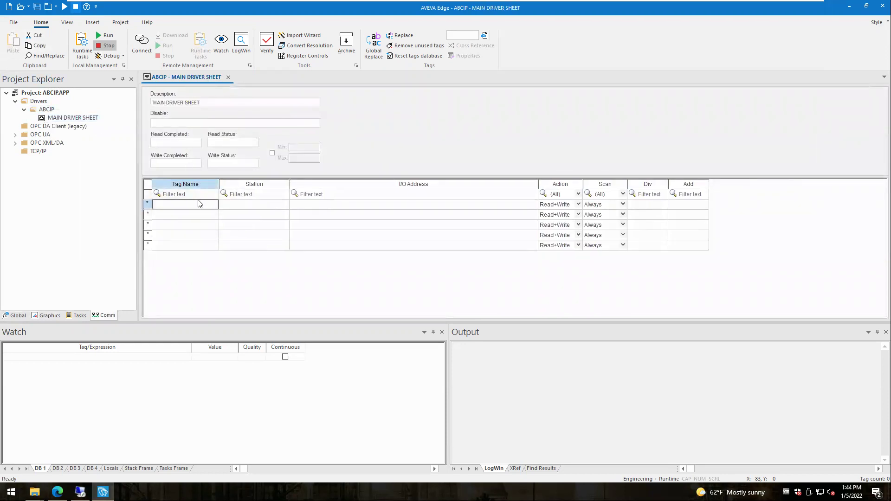
pyautogui.write('Tag1')
pyautogui.press('Return')
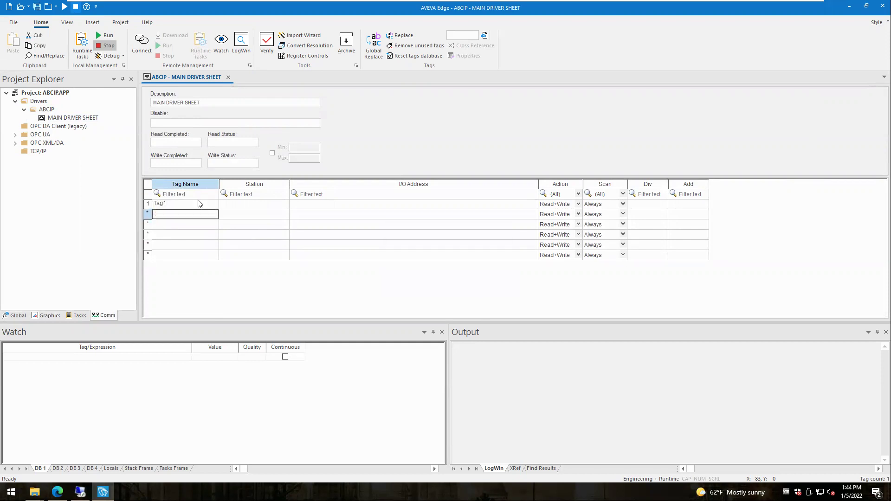
pyautogui.write('Tag2')
pyautogui.press('Return')
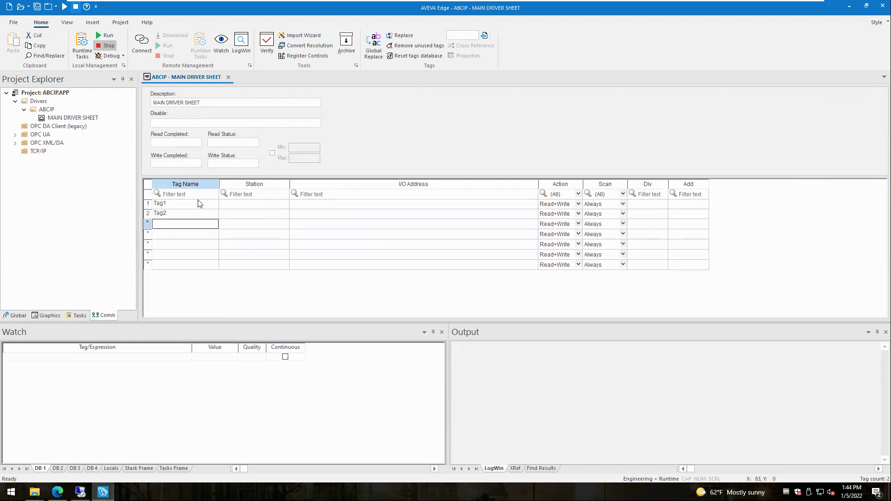
# Look up the controller's IP address in Logix Designer and set the station of Tag1 and Tag2 to 10.229.206.64
pyautogui.click(198, 203)
pyautogui.press('Tab')
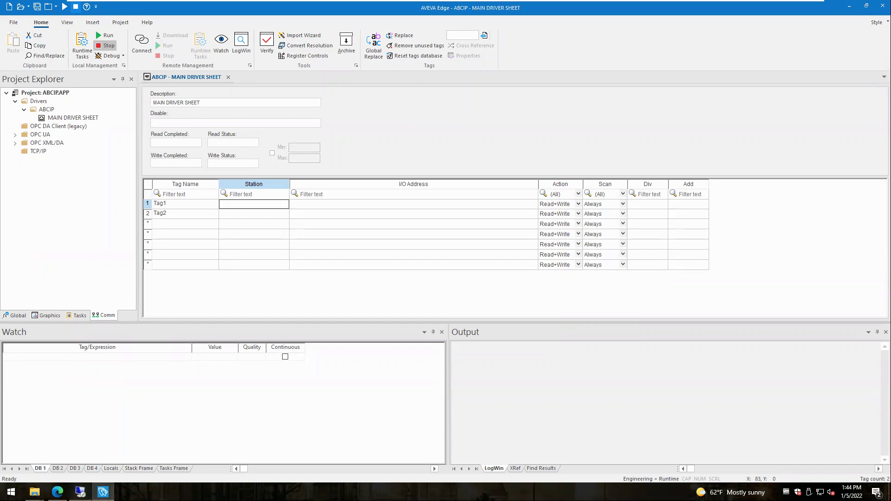
pyautogui.click(80, 492)
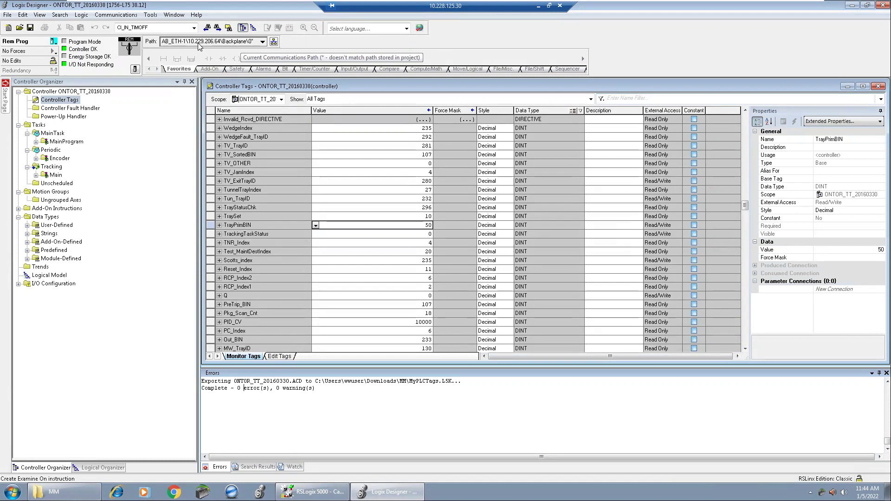
pyautogui.click(539, 10)
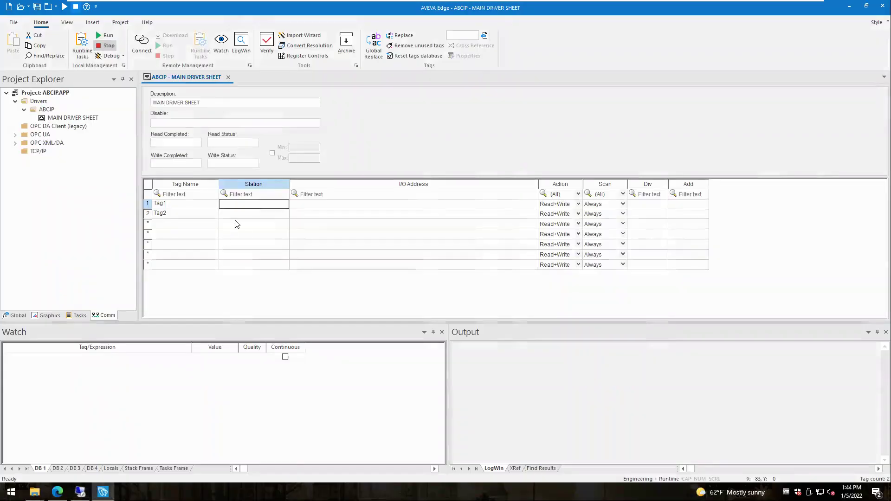
pyautogui.write('10.')
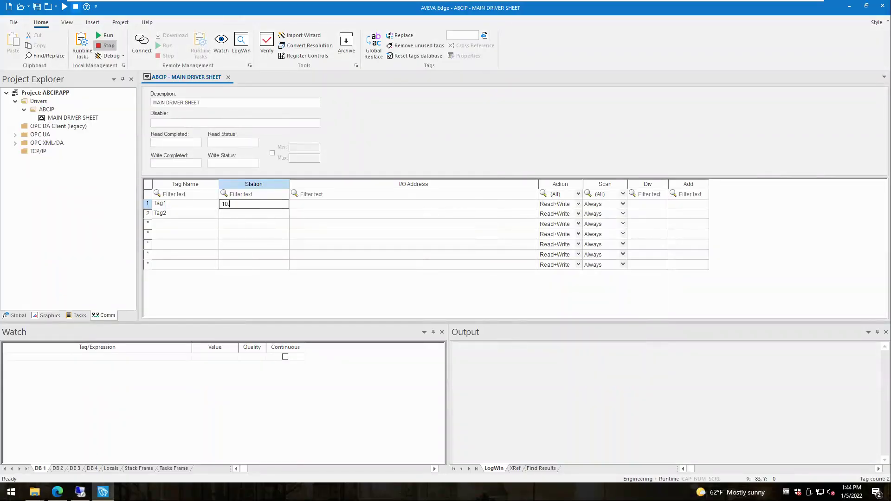
pyautogui.write('229.206.64')
pyautogui.press('Return')
pyautogui.hotkey('ctrl', 'c')
pyautogui.press('Down')
pyautogui.hotkey('ctrl', 'v')
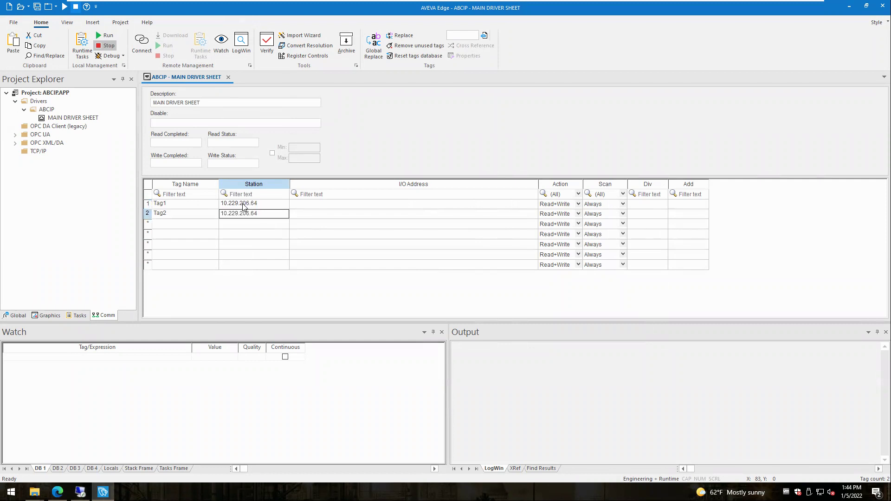
# Set the I/O address of Tag1 to DINT:A and of Tag2 to DINT:B
pyautogui.click(319, 206)
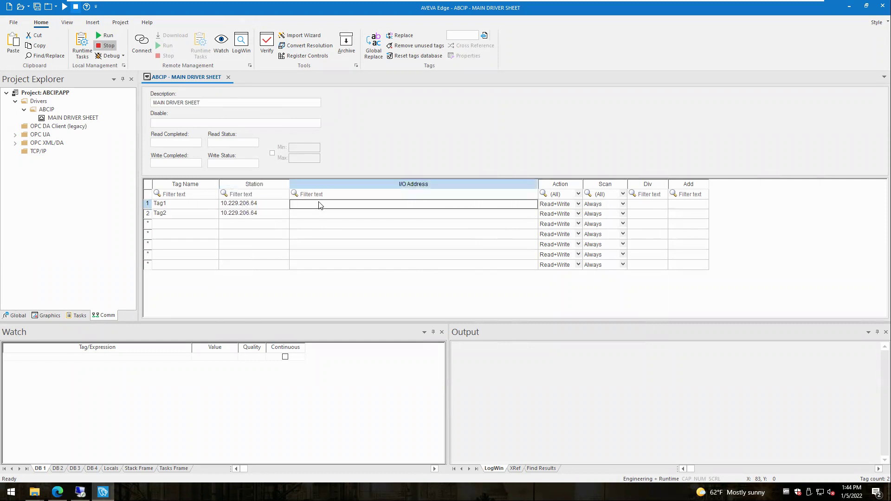
pyautogui.write('DINT')
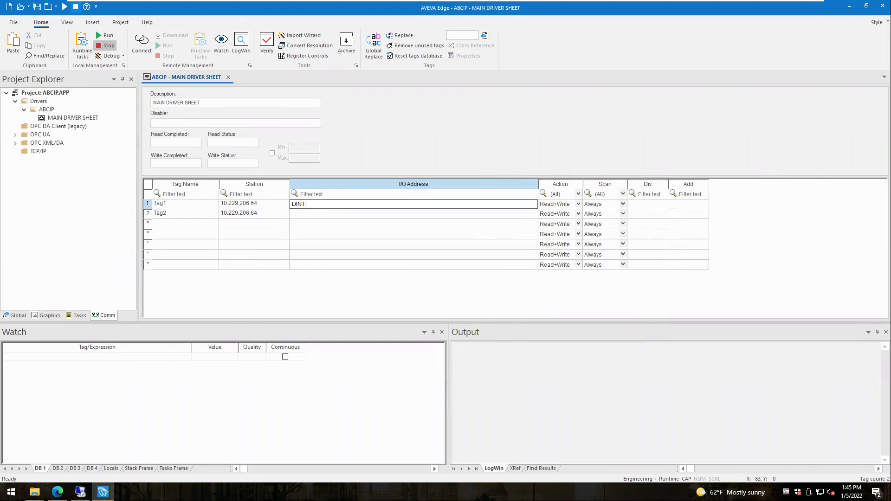
pyautogui.write(':A')
pyautogui.click(308, 214)
pyautogui.write('DINT')
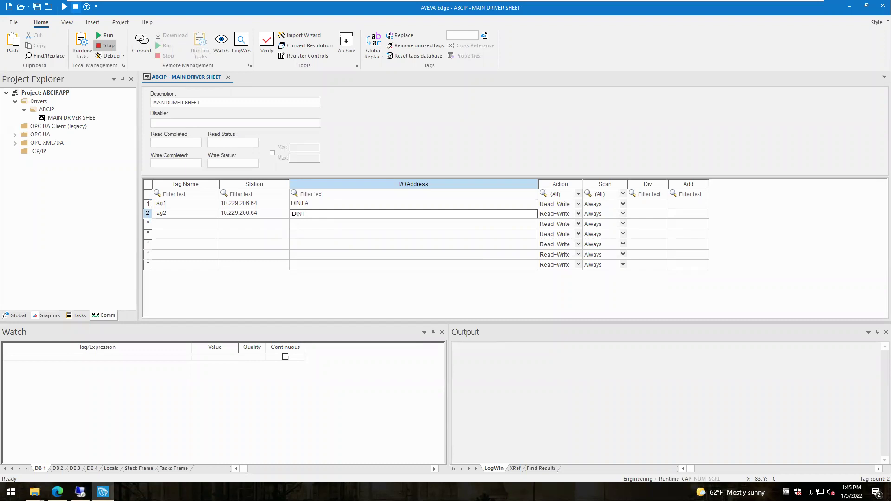
pyautogui.write(':B')
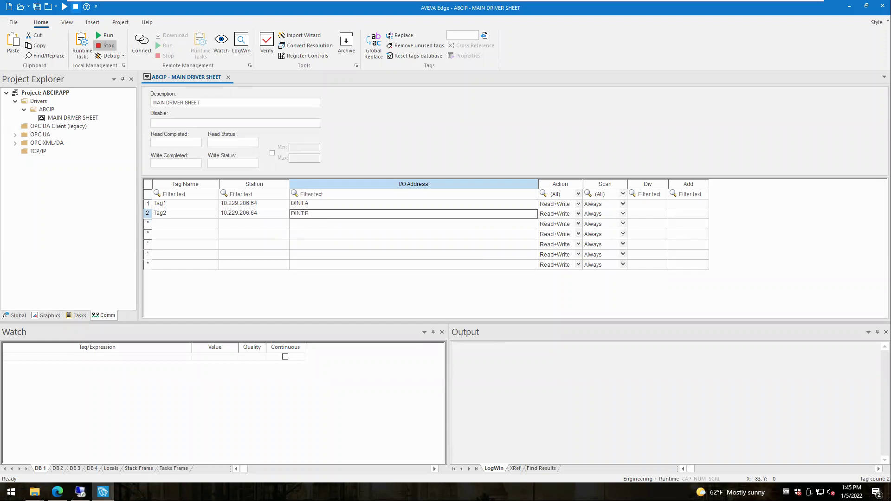
# Copy the TraySet tag name from the controller tags in Logix Designer and set the I/O address of Tag1 to DINT:TRAYSET in AVEVA Edge
pyautogui.moveTo(79, 492)
pyautogui.click(80, 453)
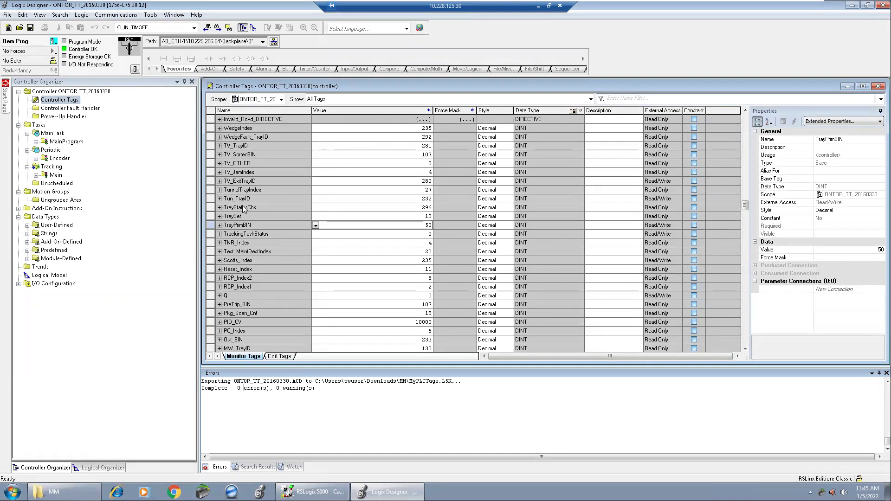
pyautogui.click(254, 214)
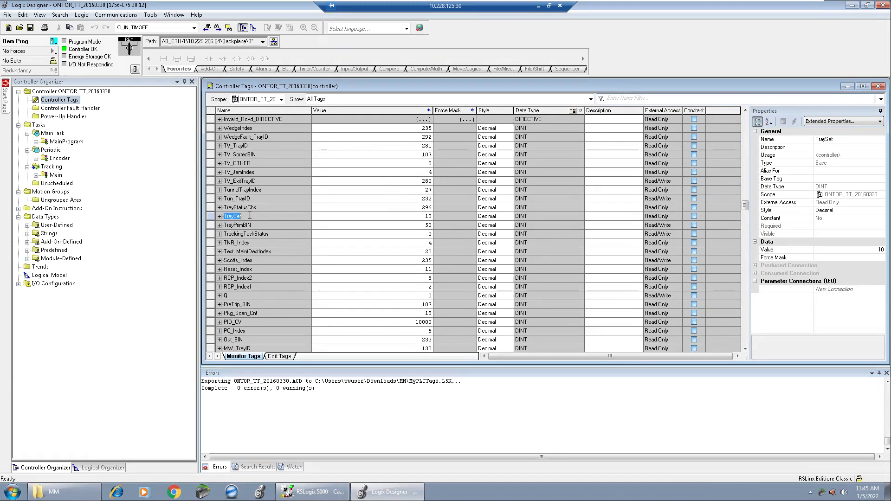
pyautogui.click(537, 5)
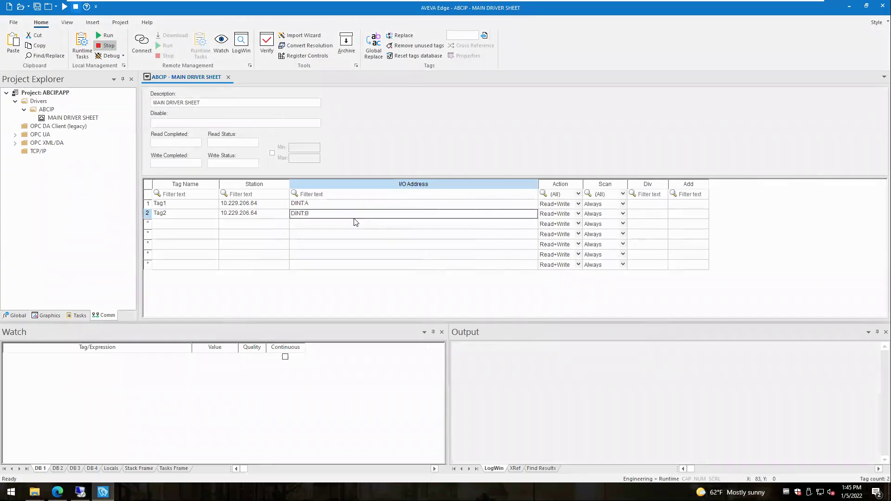
pyautogui.click(328, 205)
pyautogui.click(328, 209)
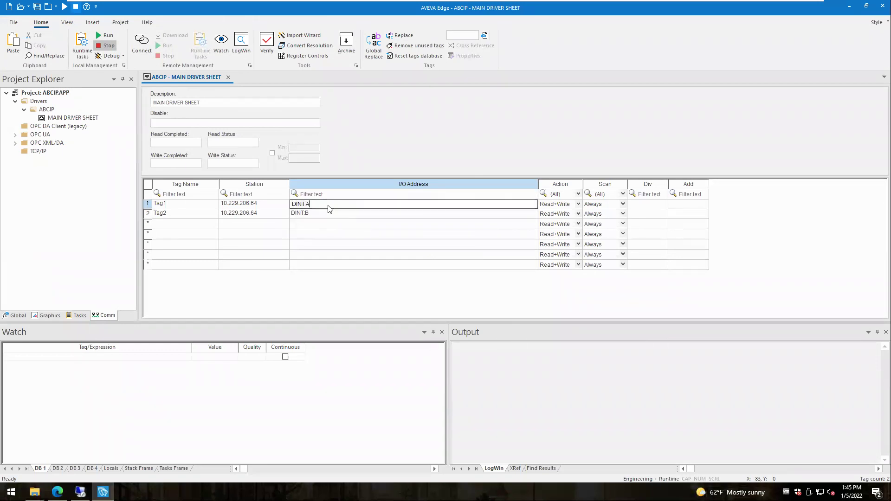
pyautogui.hotkey('ctrl', 'v')
pyautogui.press('Return')
# Copy the TrayPrimBIN tag name from Logix Designer and set the I/O address of Tag2 to DINT:TRAYPRIMBIN in AVEVA Edge
pyautogui.click(79, 492)
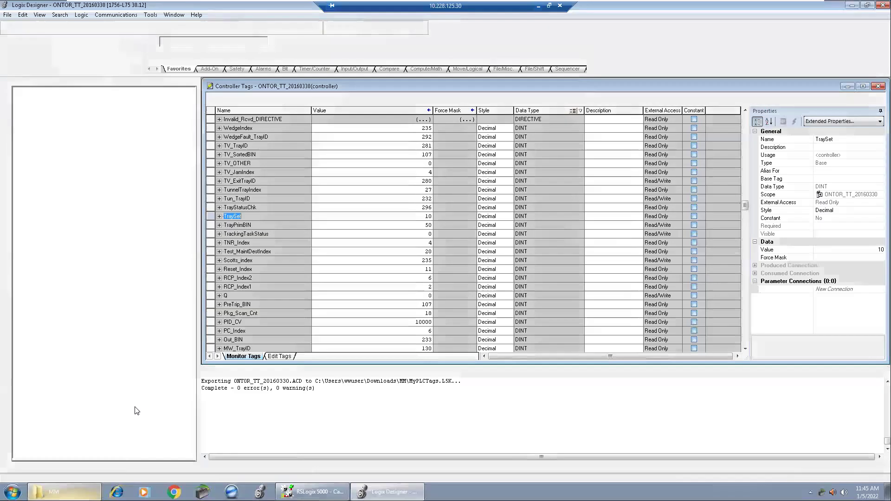
pyautogui.doubleClick(258, 225)
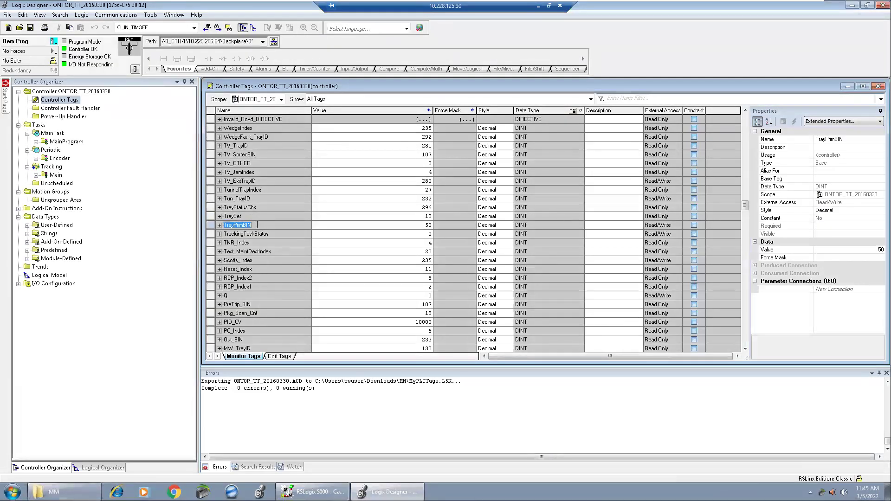
pyautogui.click(538, 6)
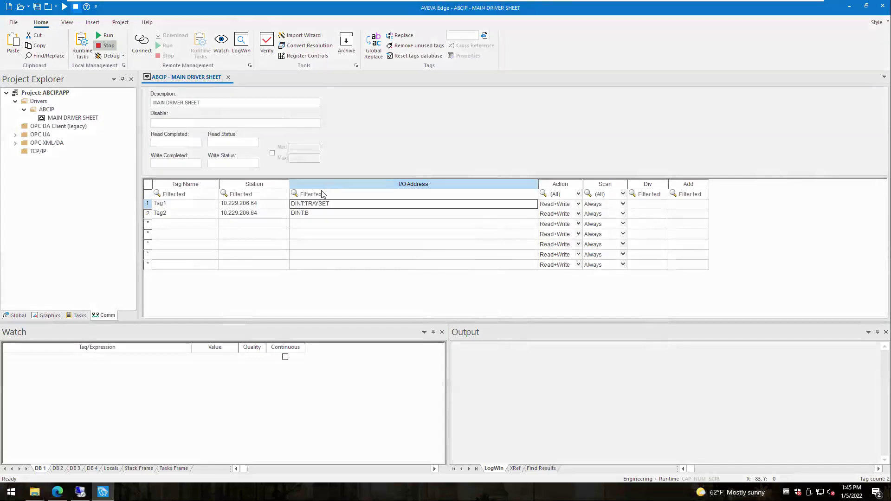
pyautogui.click(321, 216)
pyautogui.click(321, 216)
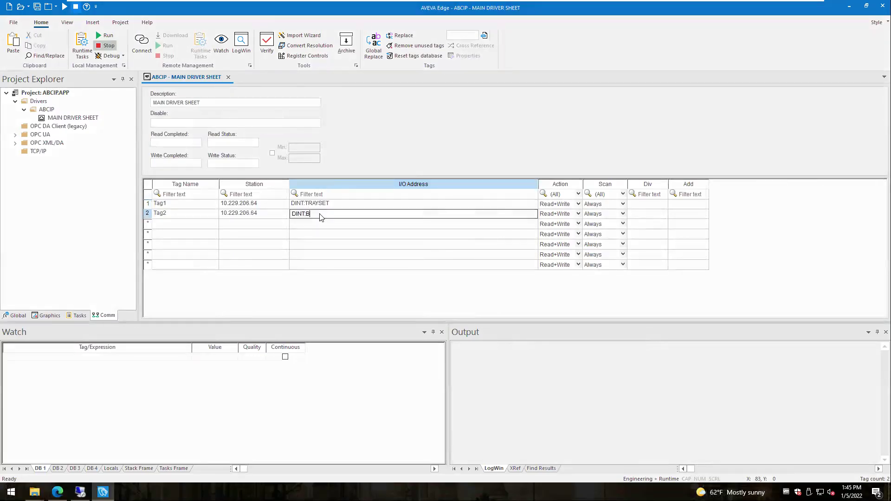
pyautogui.press('BackSpace')
pyautogui.hotkey('ctrl', 'v')
pyautogui.press('Return')
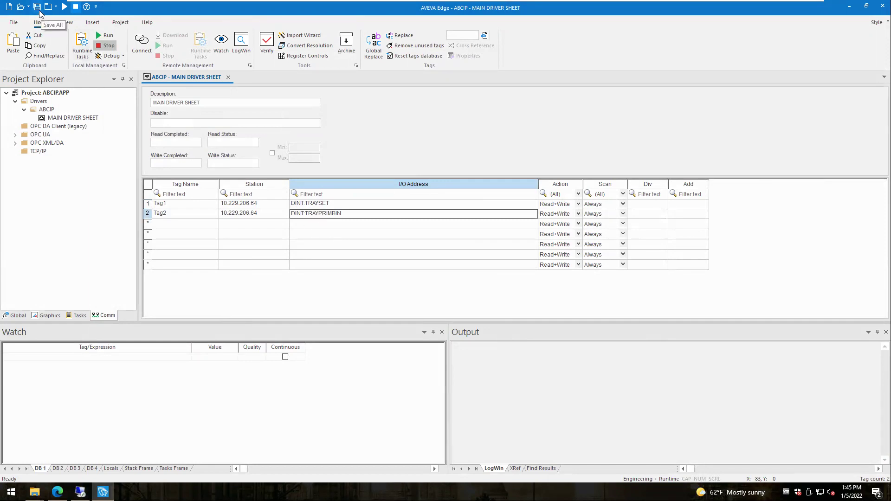
# Enable logging of Field Read Commands with the Insert date/time option for the output log, and widen the log area
pyautogui.rightClick(524, 378)
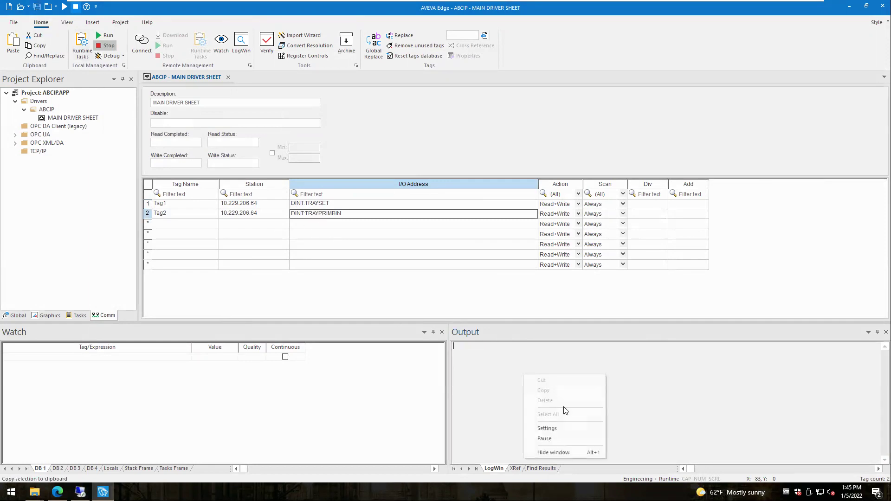
pyautogui.click(549, 426)
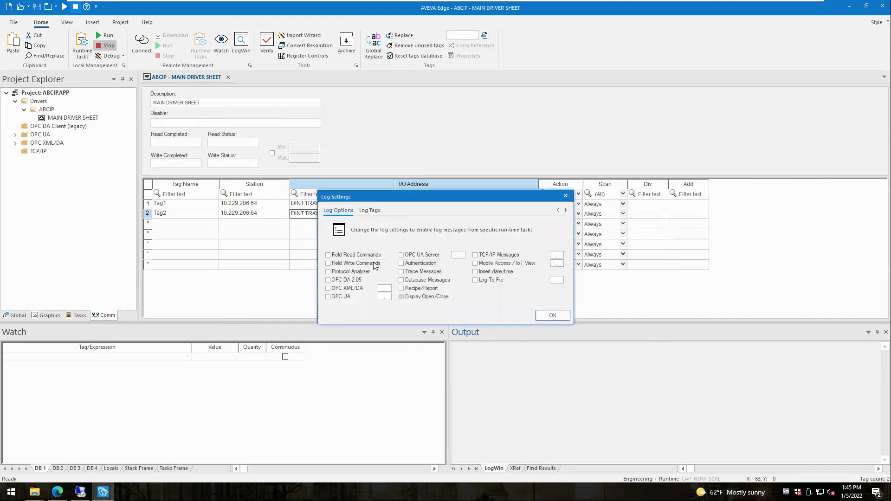
pyautogui.click(355, 256)
pyautogui.click(473, 272)
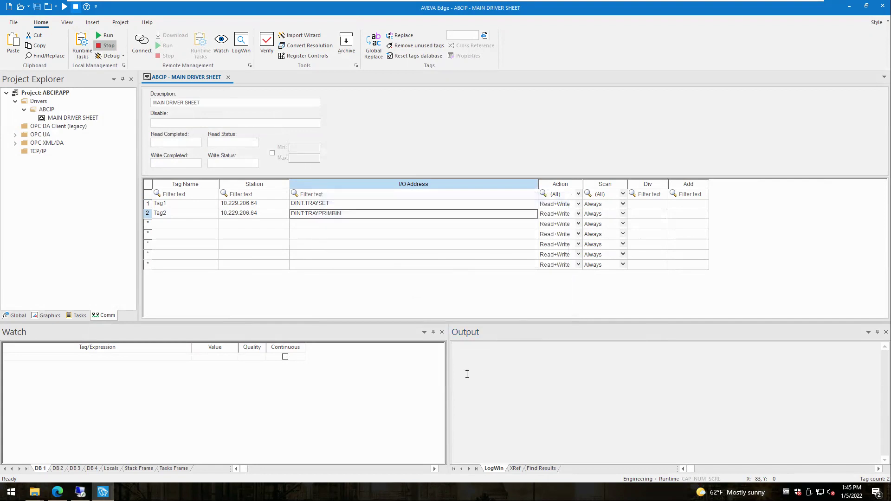
pyautogui.moveTo(447, 371); pyautogui.dragTo(397, 371)
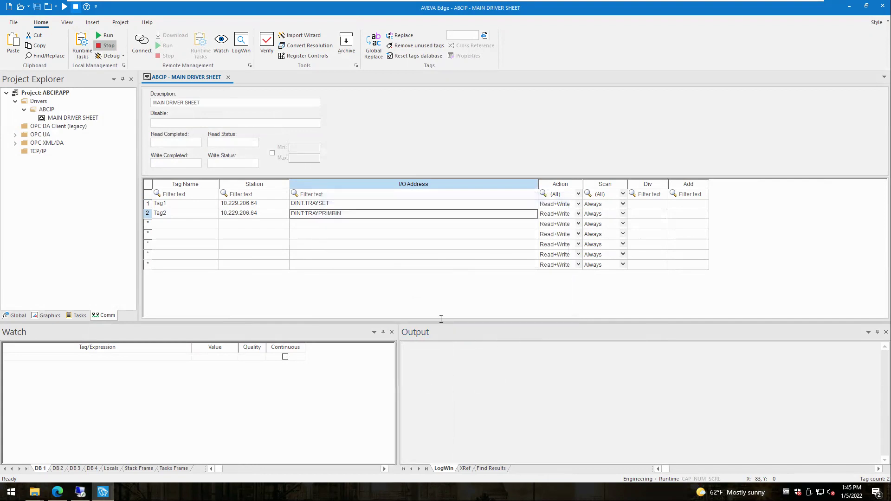
# Run the project locally with Tag1 and Tag2 monitored in the Watch window, and stop the run
pyautogui.click(105, 35)
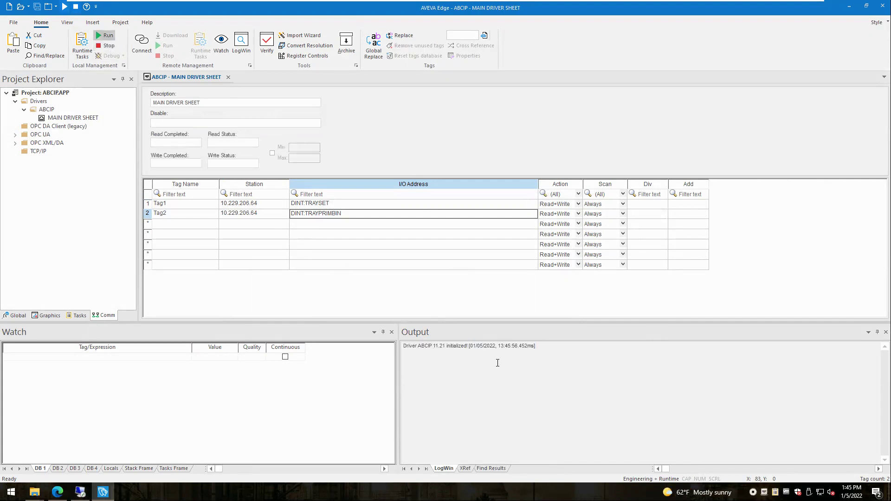
pyautogui.click(187, 215)
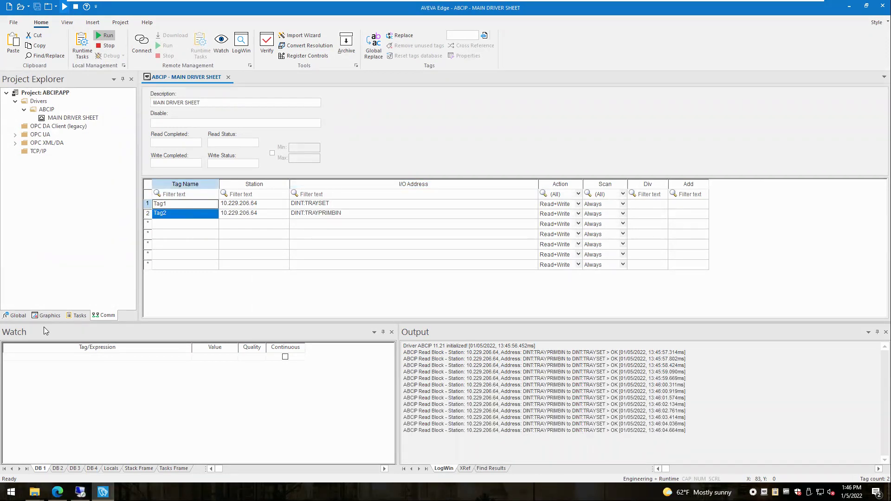
pyautogui.click(46, 358)
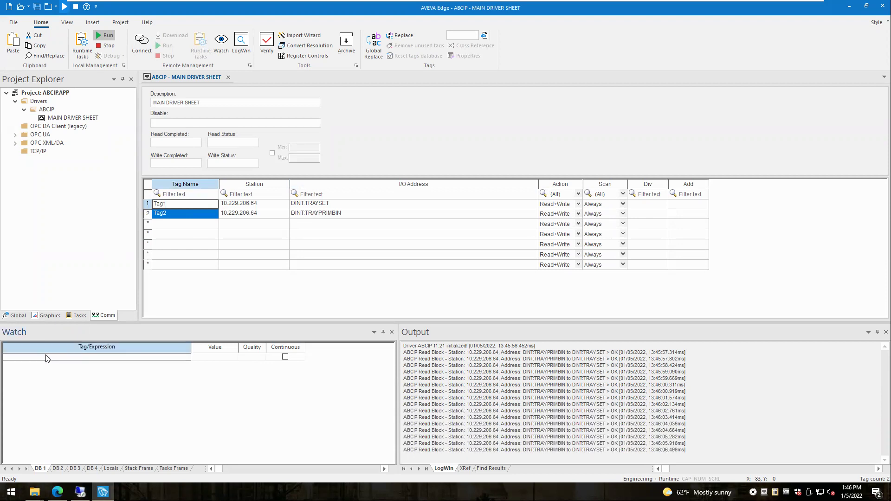
pyautogui.hotkey('ctrl', 'v')
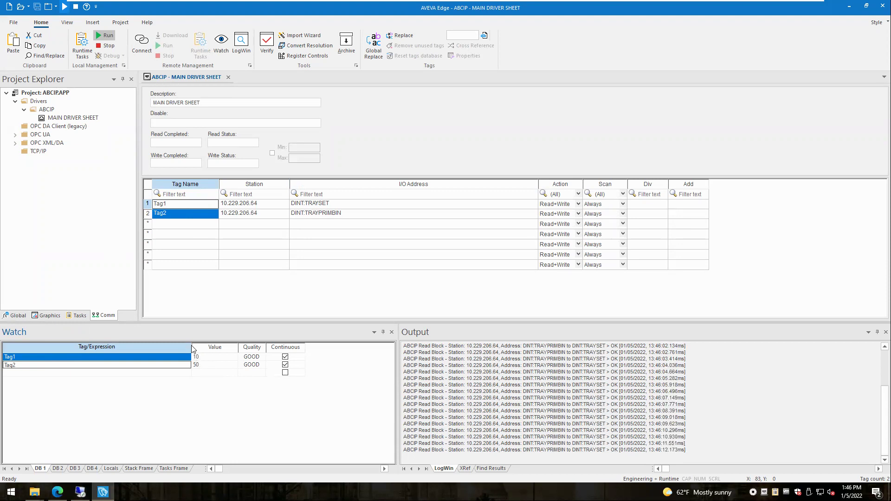
pyautogui.moveTo(191, 346); pyautogui.dragTo(150, 346)
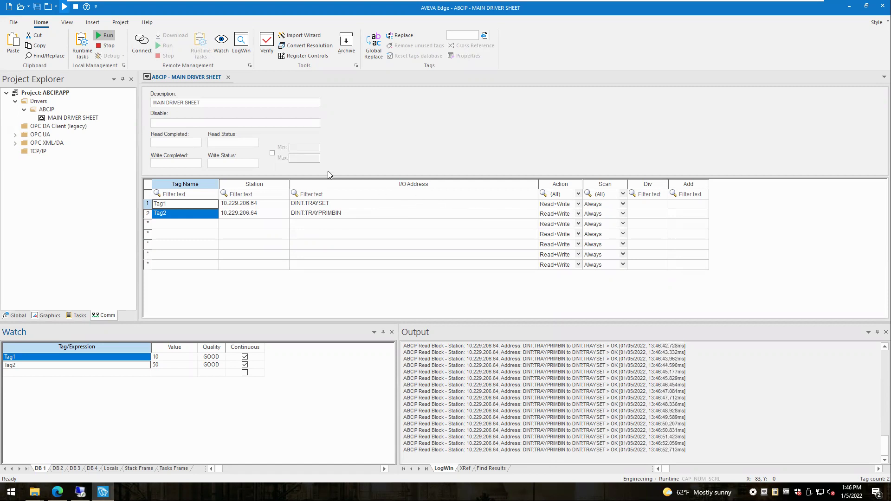
pyautogui.click(107, 45)
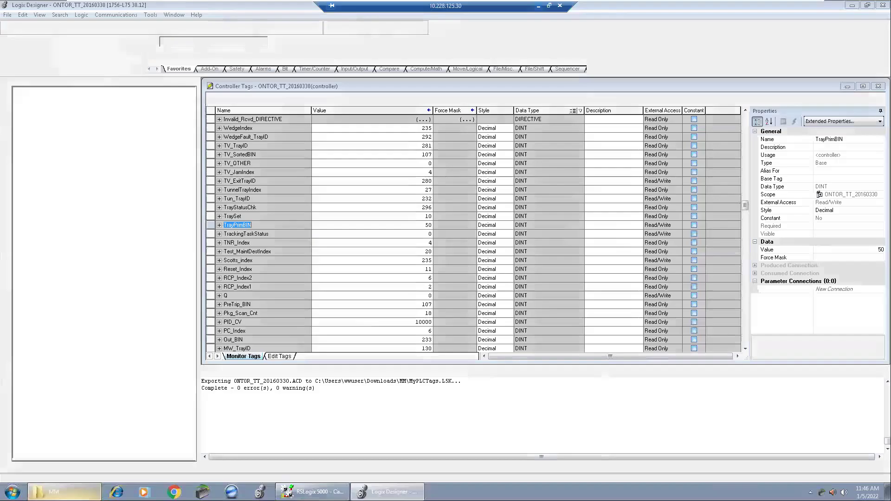
# Save the Logix Designer project as the import/export file MyPLCTags.L5K in the MM folder, without uploading tag values
pyautogui.click(80, 492)
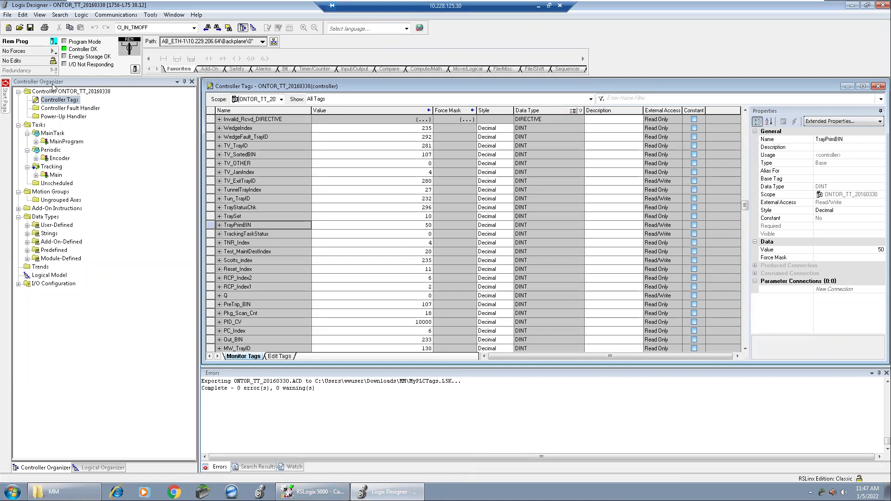
pyautogui.click(8, 16)
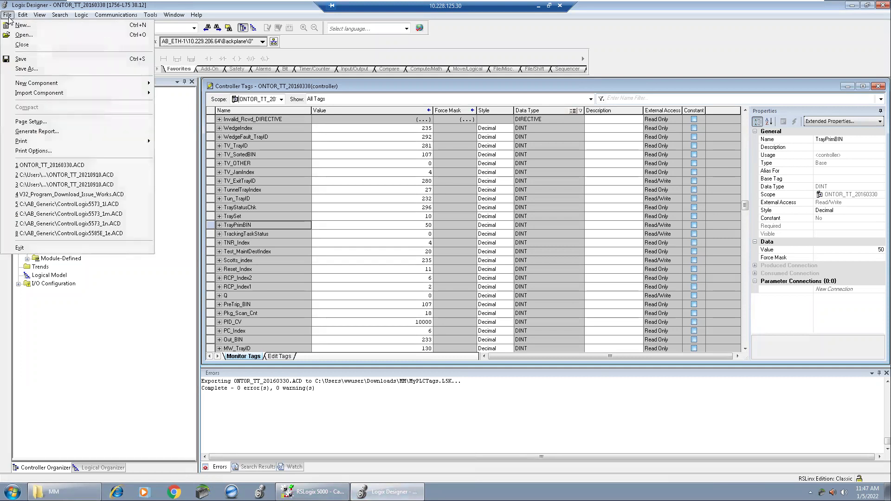
pyautogui.click(43, 72)
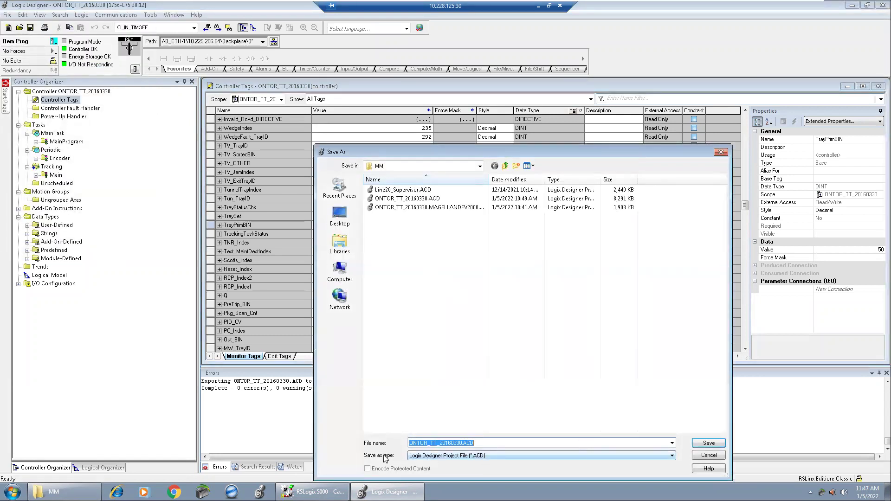
pyautogui.click(464, 460)
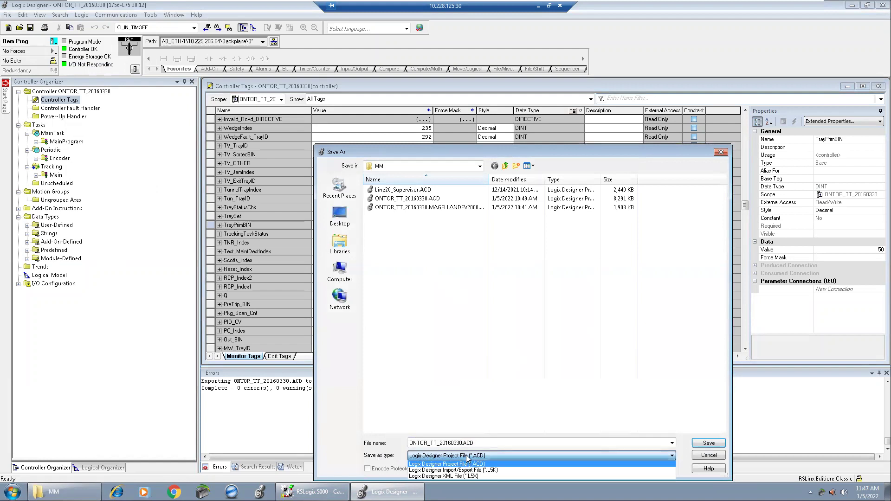
pyautogui.click(511, 470)
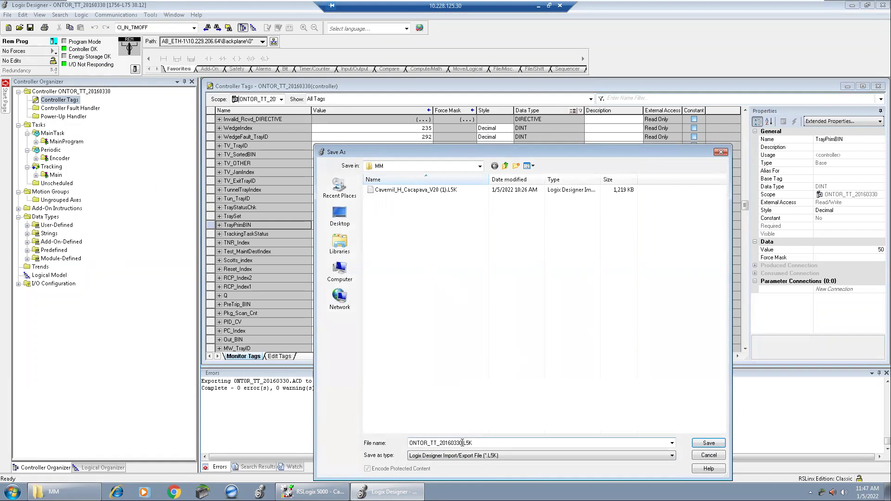
pyautogui.doubleClick(462, 442)
pyautogui.write('MyPLCTags')
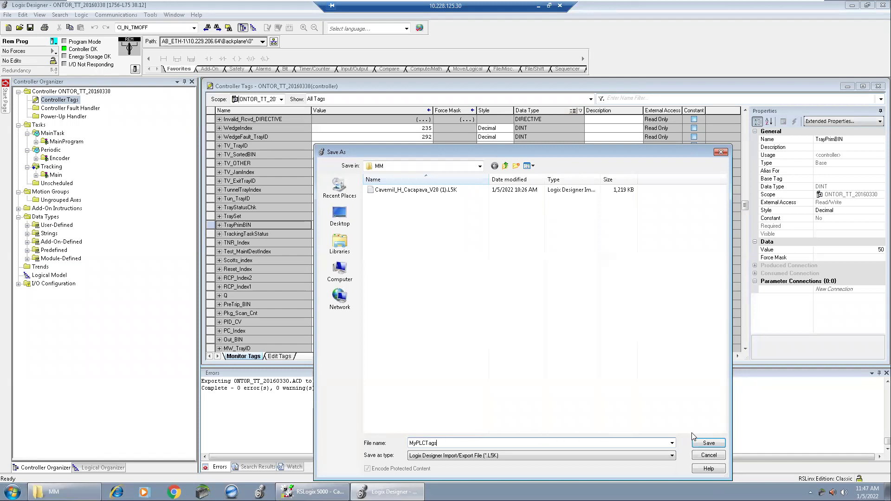
pyautogui.click(709, 443)
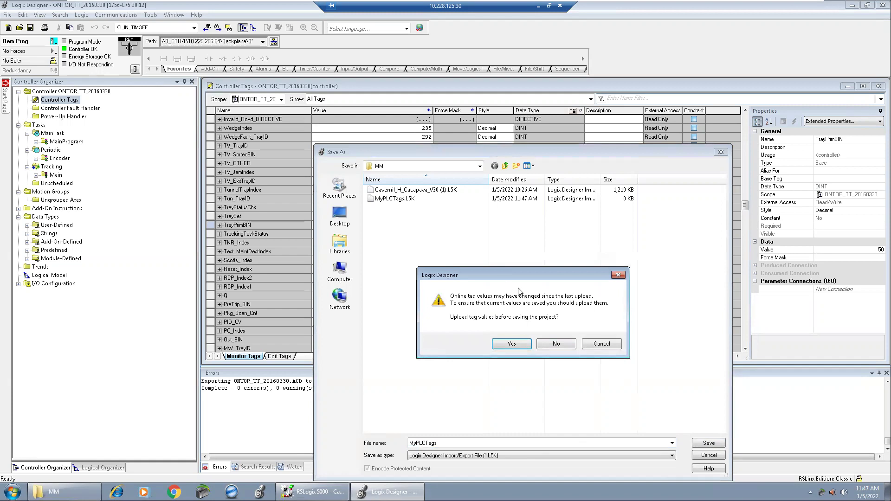
pyautogui.click(556, 345)
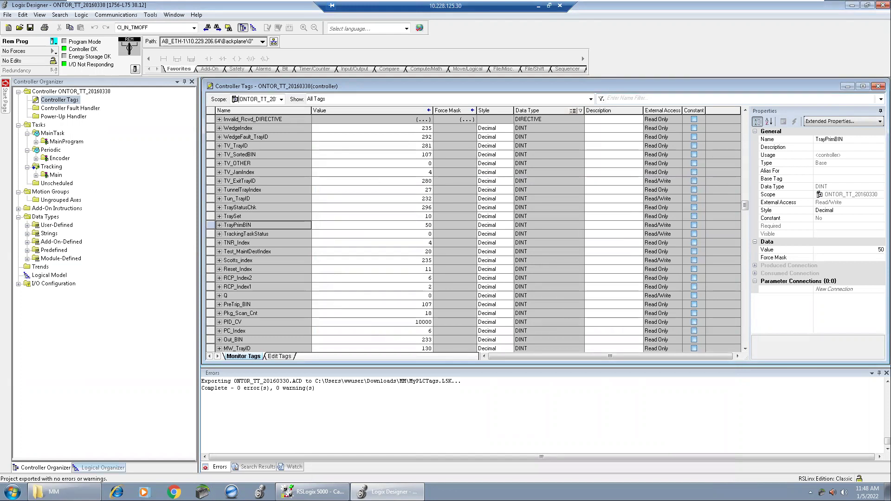
# Copy MyPLCTags.L5K from the remote MM folder into the Config folder of the ABCIP project
pyautogui.click(54, 491)
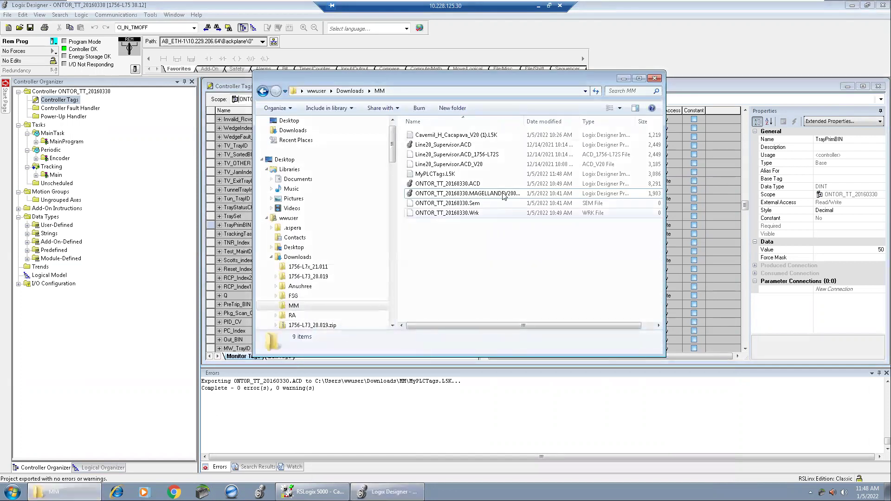
pyautogui.click(444, 175)
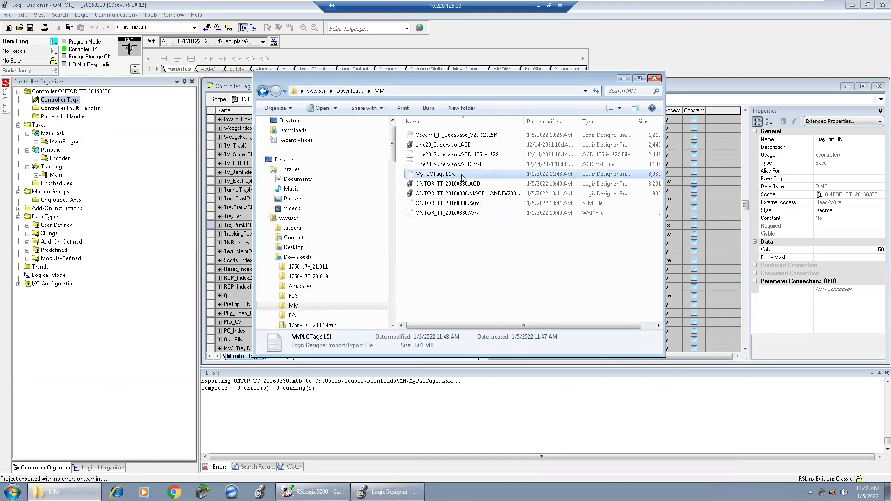
pyautogui.click(539, 7)
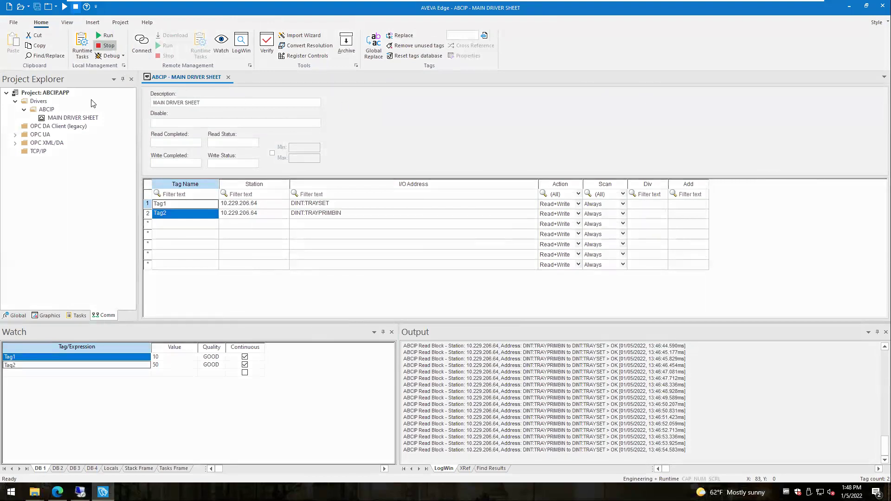
pyautogui.rightClick(64, 94)
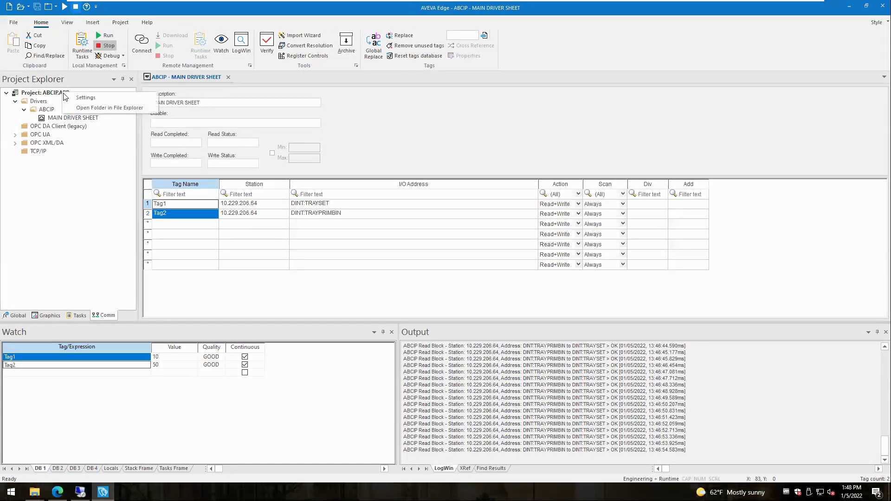
pyautogui.click(98, 109)
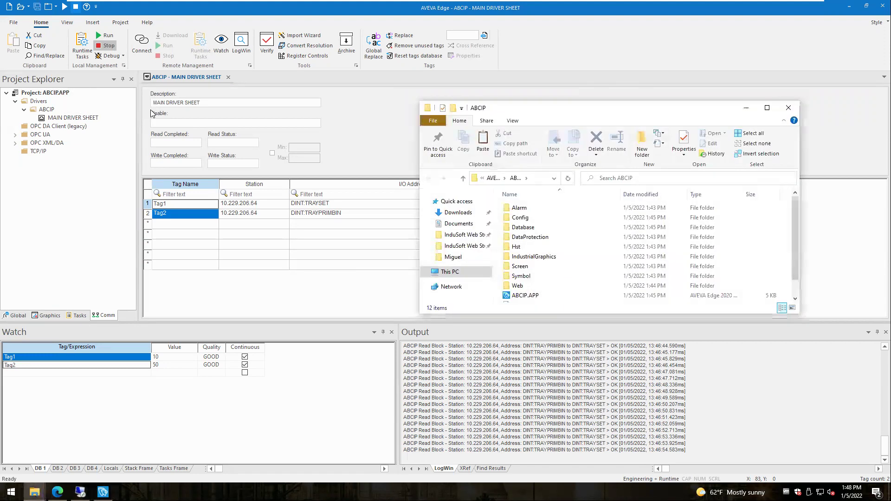
pyautogui.doubleClick(575, 113)
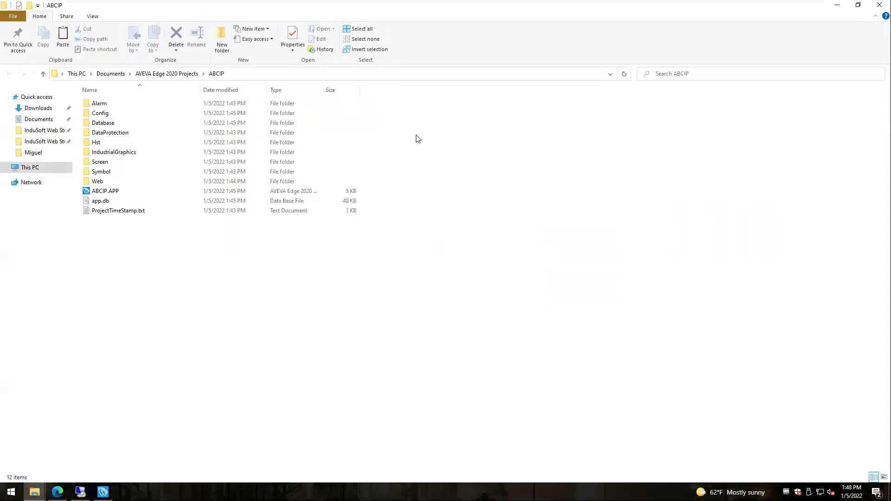
pyautogui.doubleClick(98, 115)
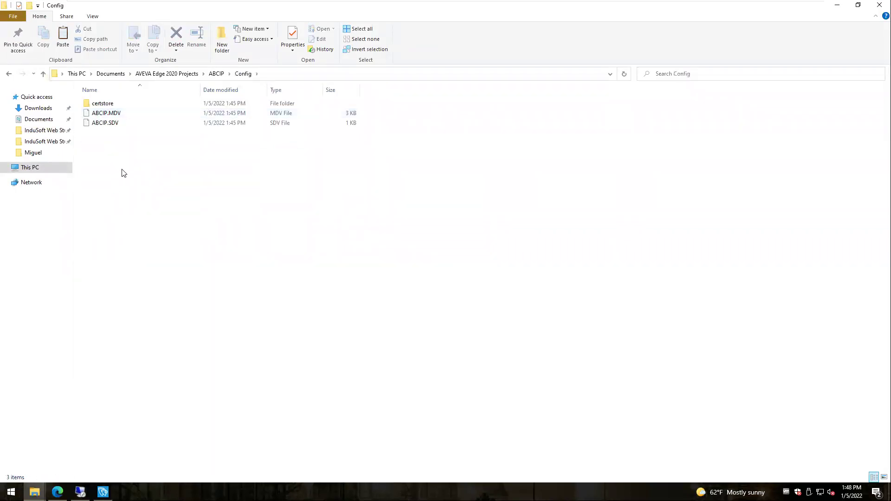
pyautogui.hotkey('ctrl', 'v')
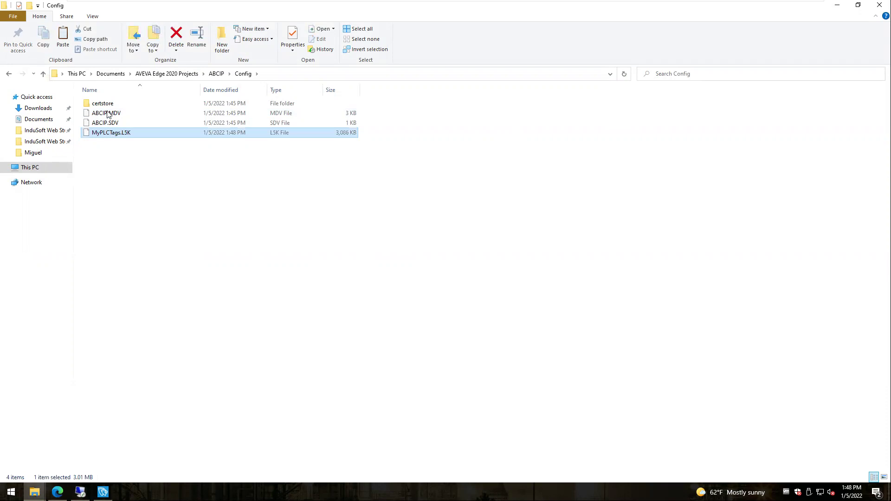
# Switch to AVEVA Edge, then close and reopen the ABCIP main driver sheet
pyautogui.click(182, 232)
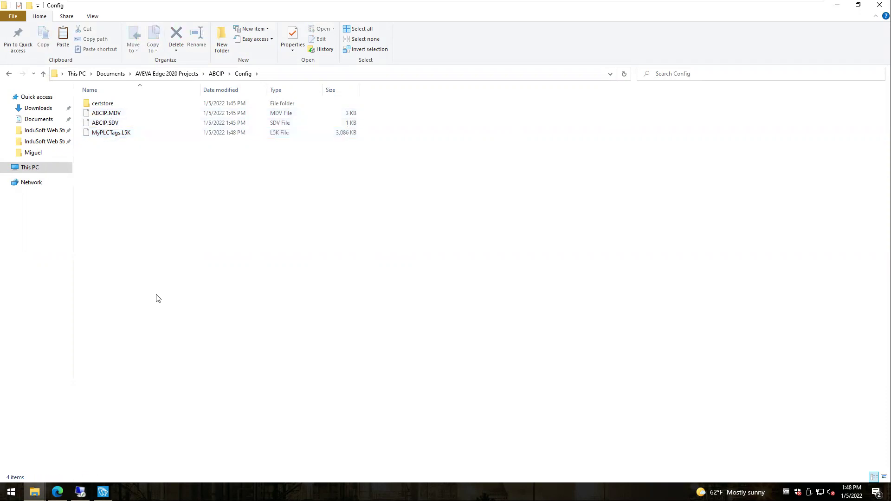
pyautogui.click(103, 491)
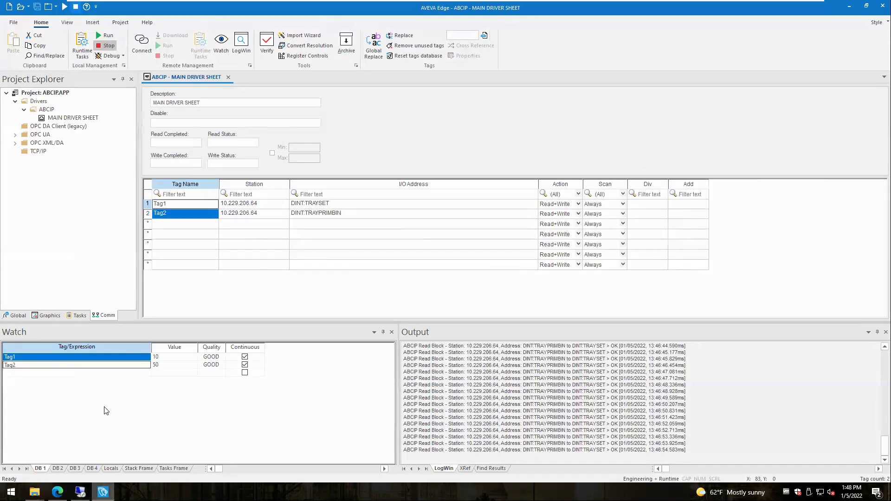
pyautogui.click(227, 77)
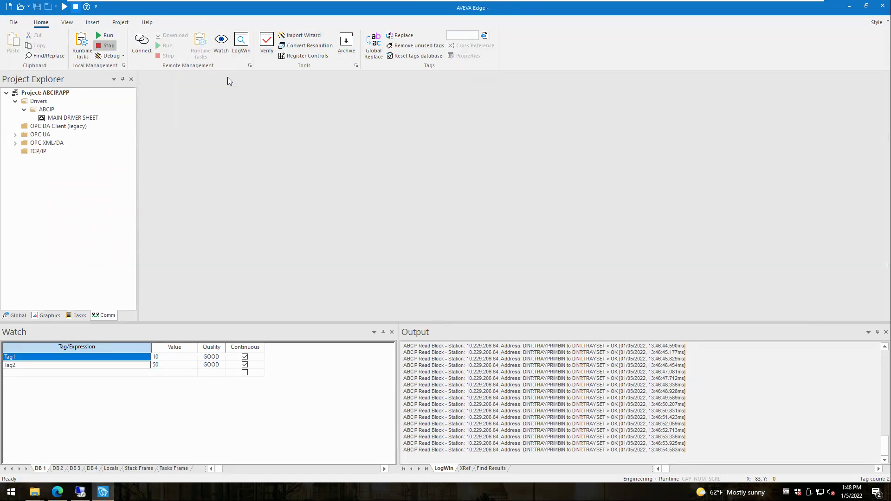
pyautogui.doubleClick(65, 122)
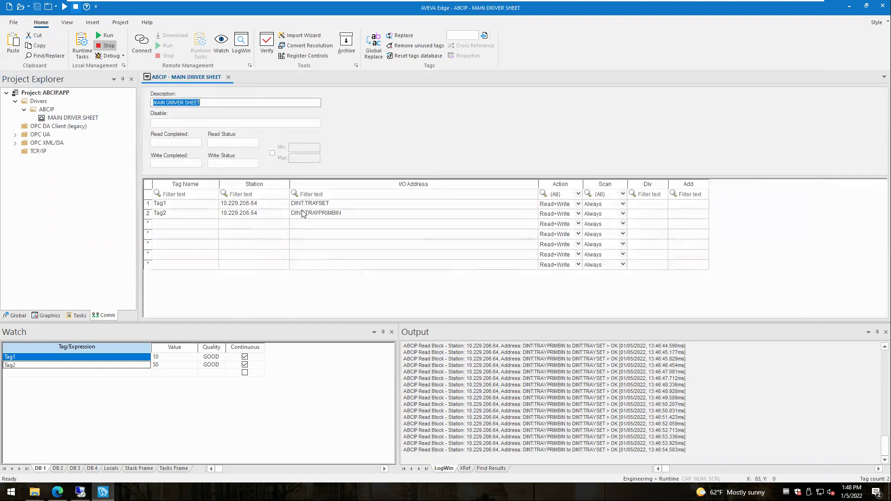
# Add an integrated tag integration source named PLC1 with the RSLogix 5000 Family provider in the project's communication settings
pyautogui.rightClick(55, 93)
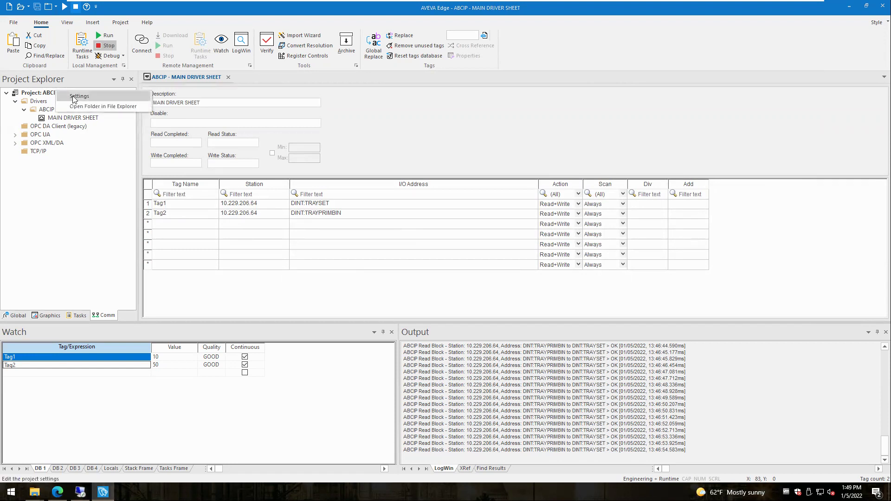
pyautogui.click(86, 100)
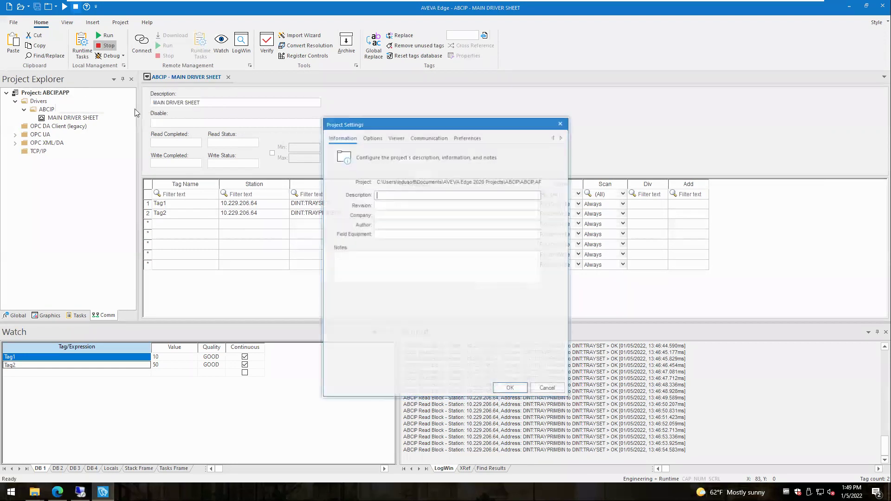
pyautogui.click(422, 139)
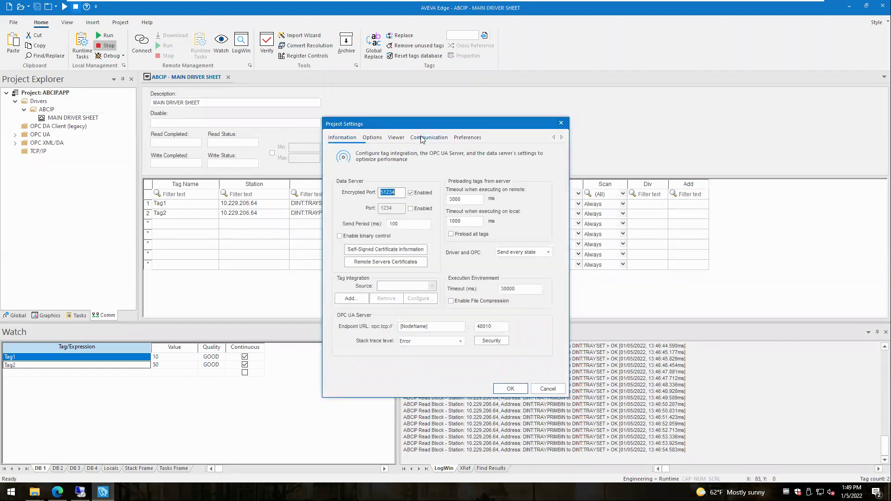
pyautogui.click(358, 299)
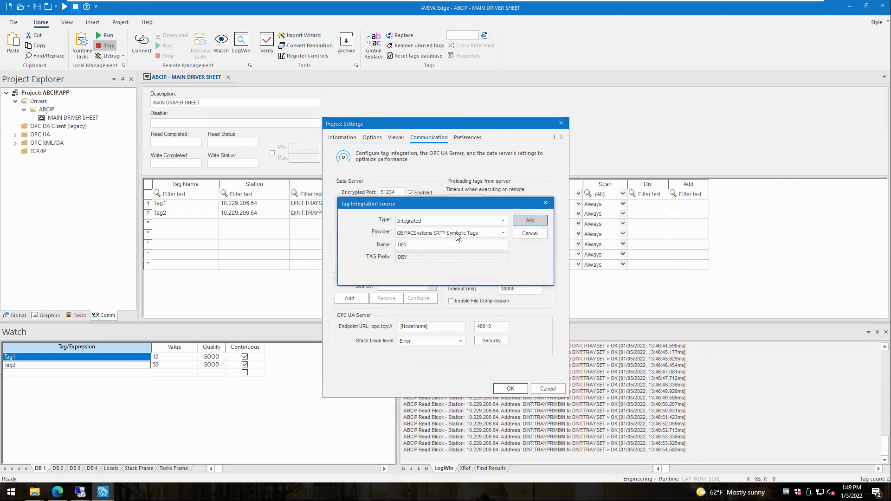
pyautogui.click(503, 233)
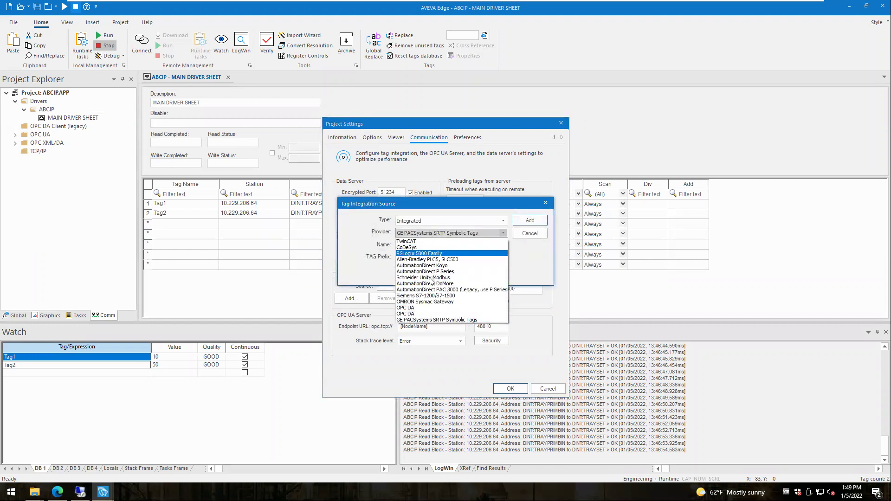
pyautogui.click(433, 254)
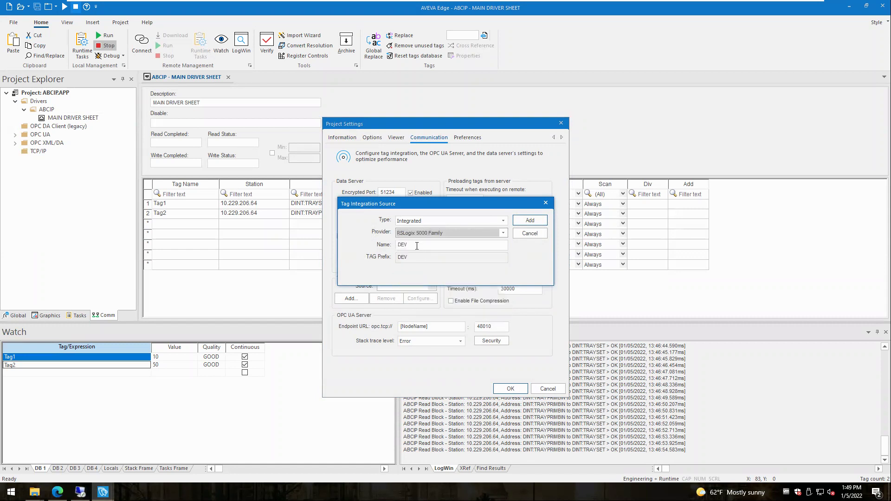
pyautogui.doubleClick(416, 246)
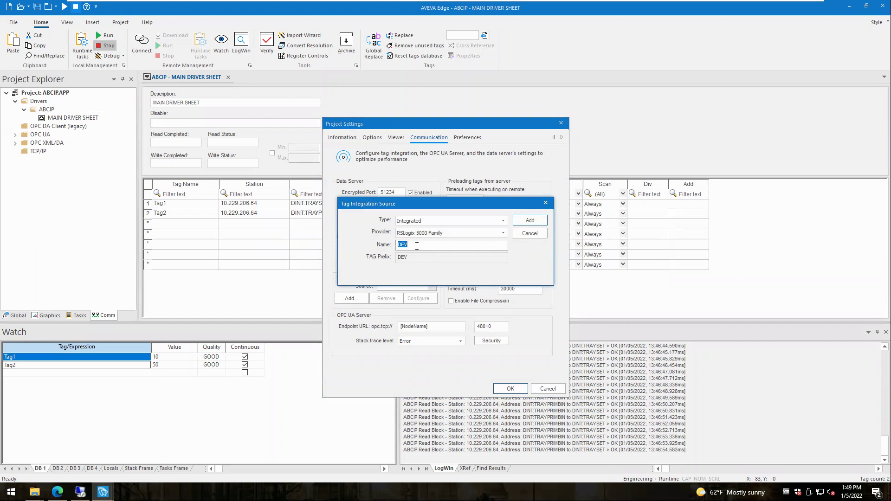
pyautogui.write('PLC1')
pyautogui.click(525, 221)
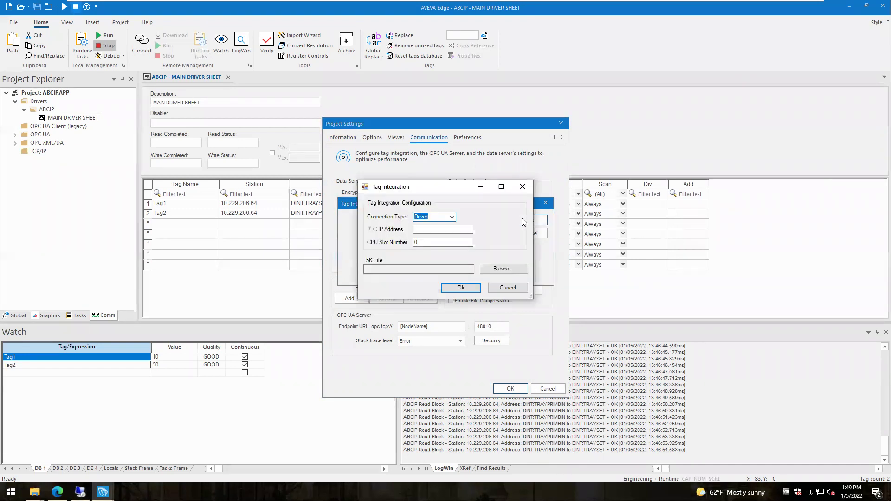
# Set PLC1's IP address to 10.229.206.64, keeping the Driver connection type and CPU slot number 0
pyautogui.click(430, 225)
pyautogui.moveTo(433, 192); pyautogui.dragTo(524, 219)
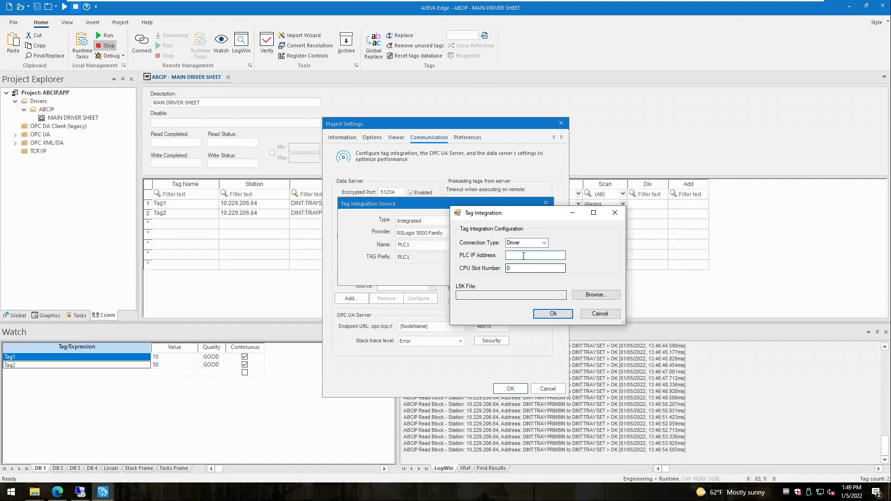
pyautogui.write('10.229.206.64')
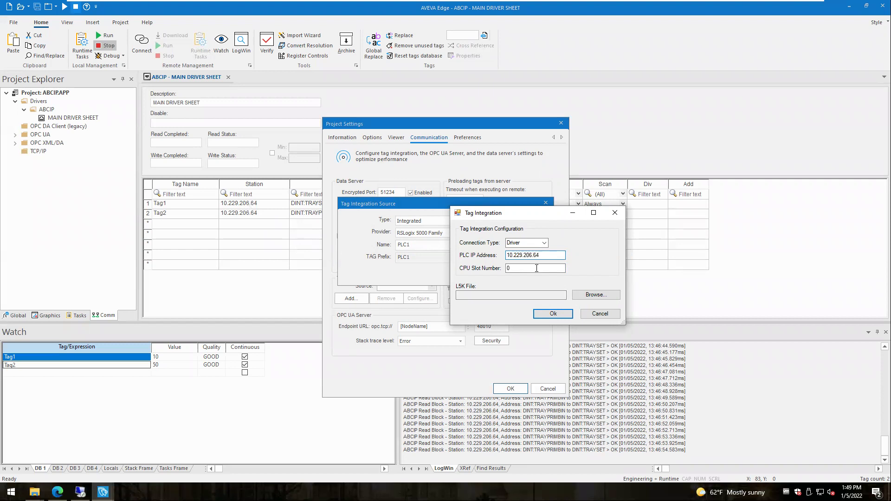
pyautogui.click(508, 268)
# Assign MyPLCTags.L5K from the ABCIP project's Config folder as PLC1's L5K file and accept the project settings
pyautogui.click(595, 300)
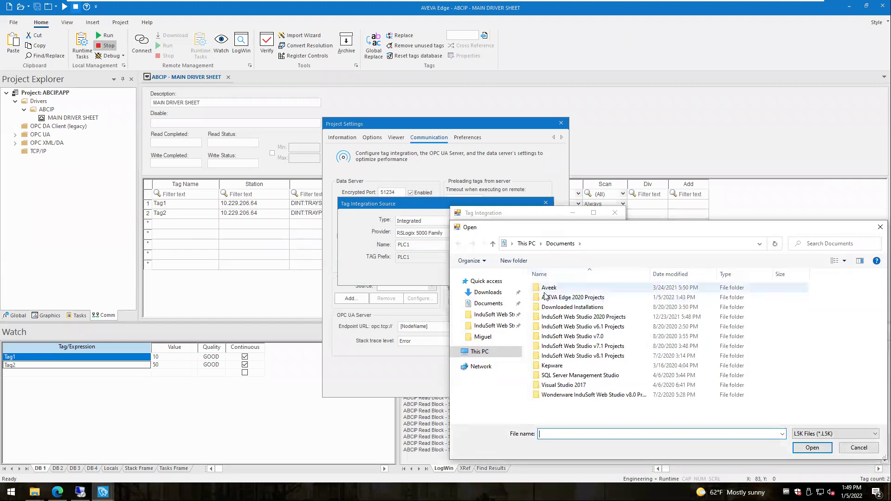
pyautogui.doubleClick(562, 298)
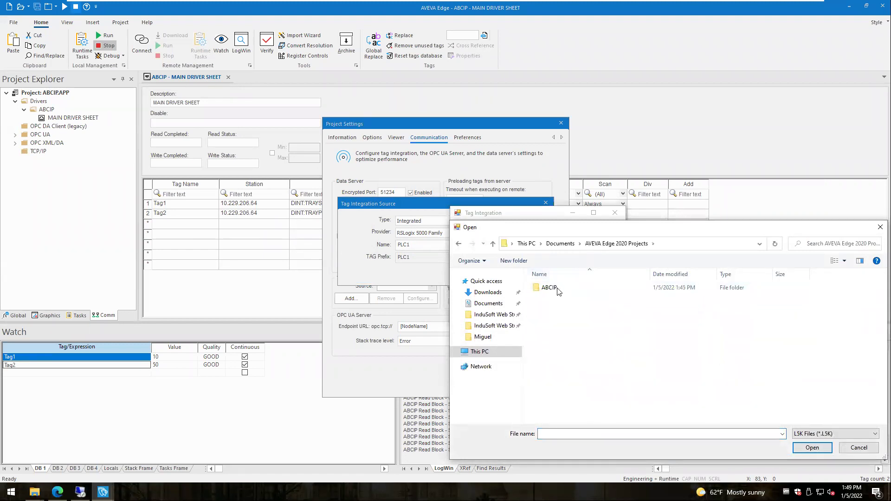
pyautogui.doubleClick(557, 289)
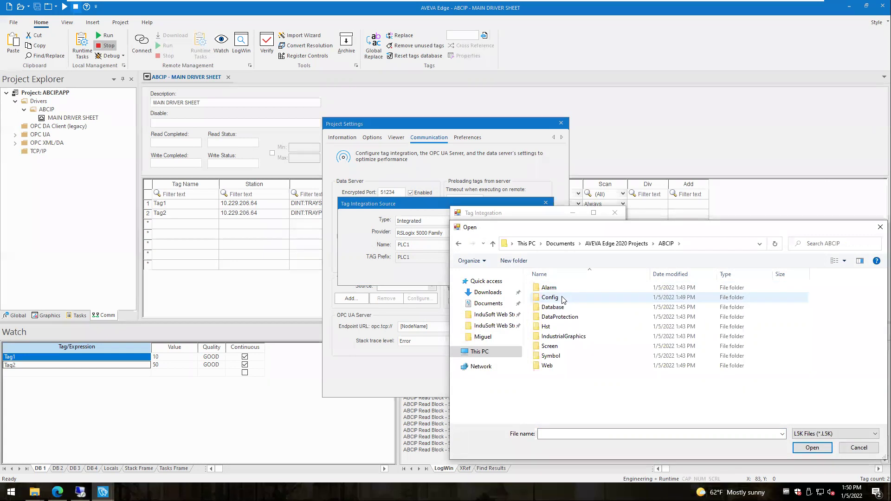
pyautogui.doubleClick(563, 299)
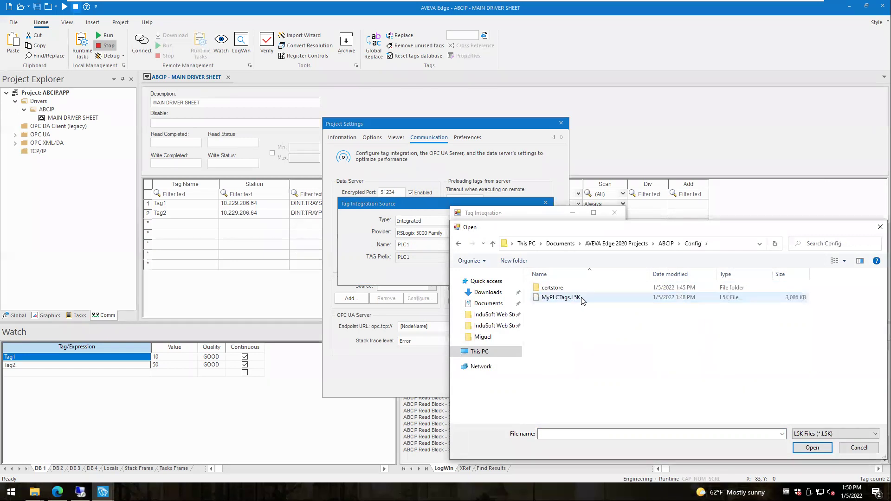
pyautogui.doubleClick(580, 298)
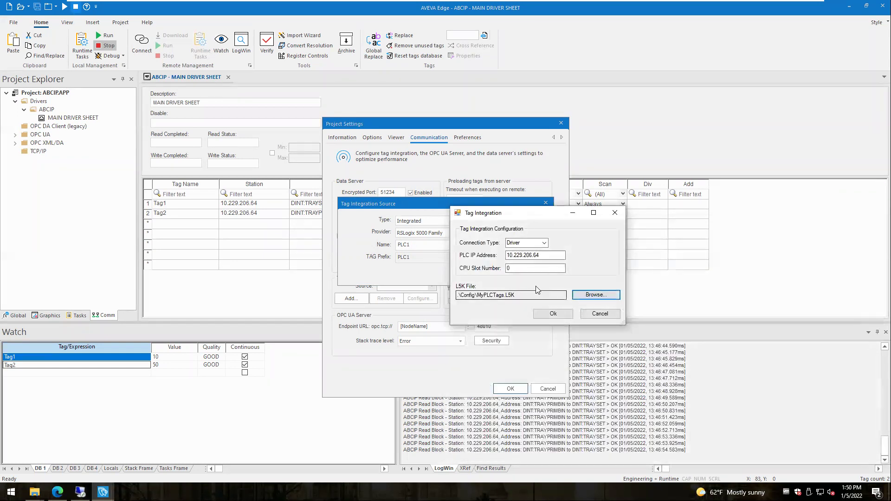
pyautogui.click(555, 312)
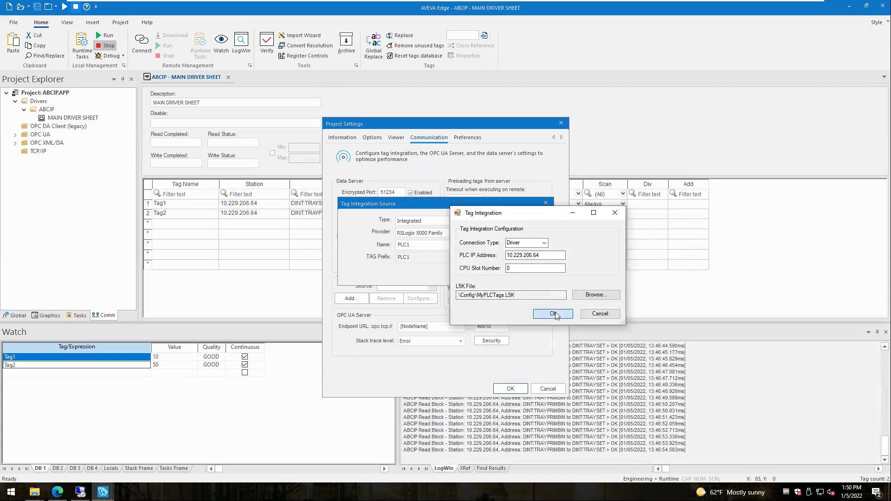
pyautogui.click(510, 391)
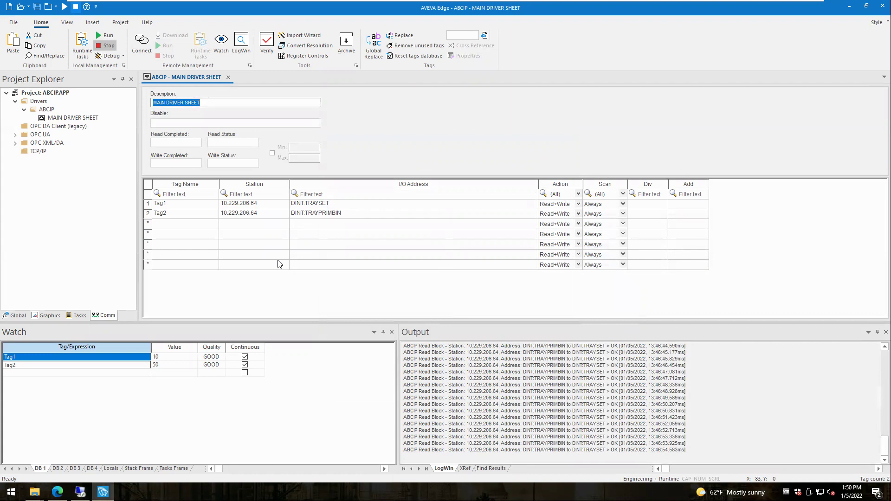
pyautogui.click(171, 365)
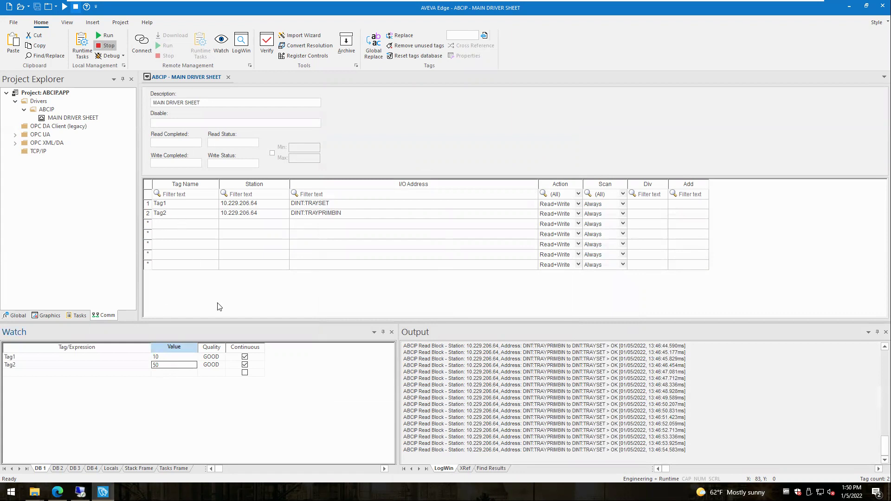
pyautogui.click(53, 372)
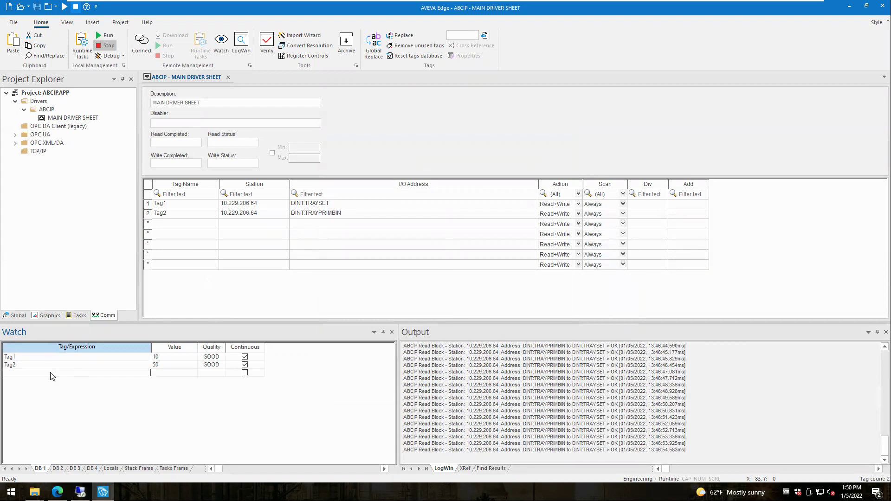
pyautogui.rightClick(53, 375)
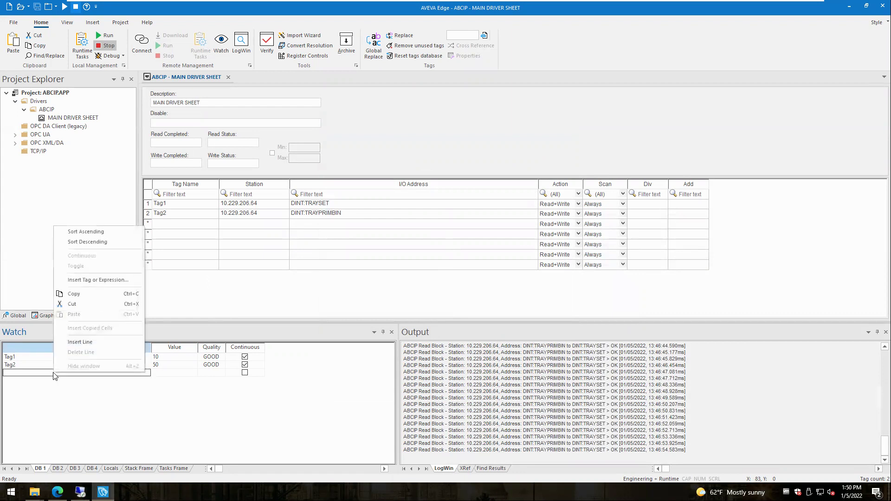
pyautogui.click(115, 281)
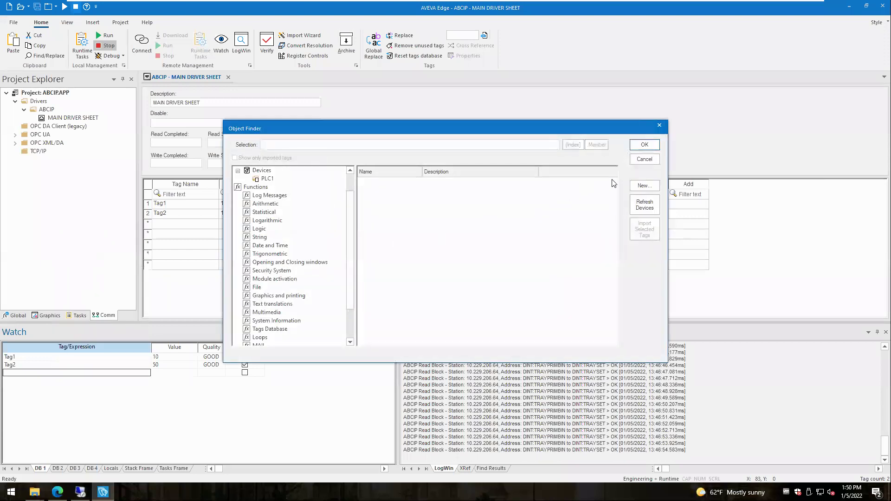
pyautogui.click(645, 159)
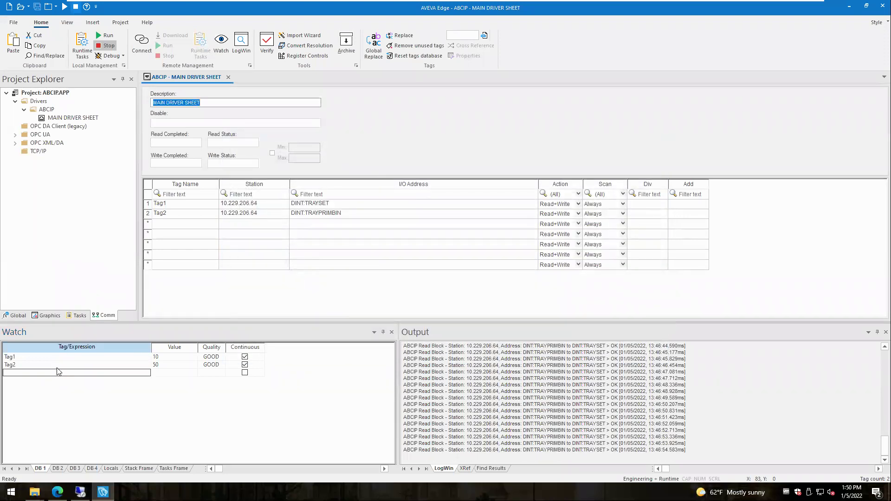
pyautogui.click(57, 365)
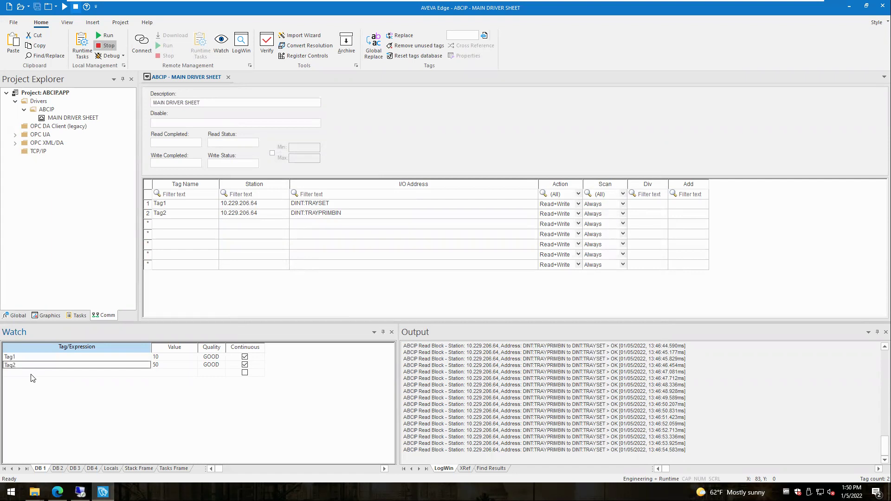
pyautogui.click(59, 374)
pyautogui.click(60, 375)
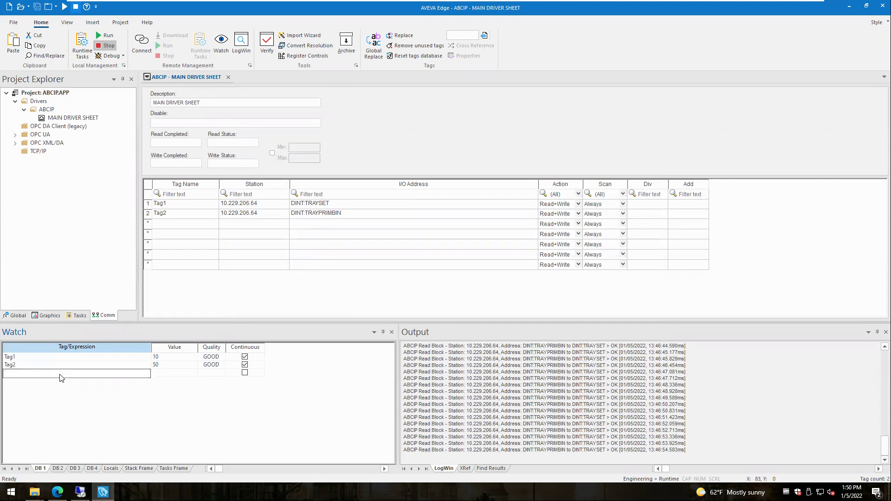
pyautogui.click(60, 365)
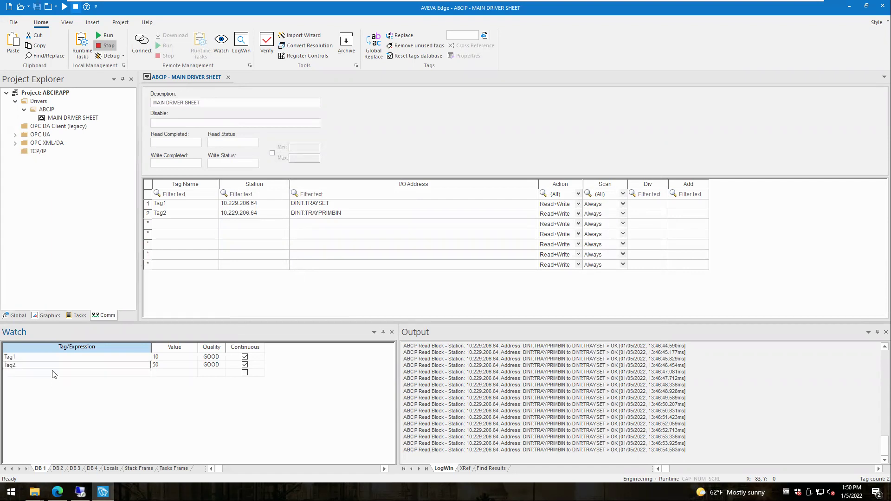
# Open the Object Finder for the empty Watch row and load the integrated tags of the PLC1 device
pyautogui.doubleClick(55, 374)
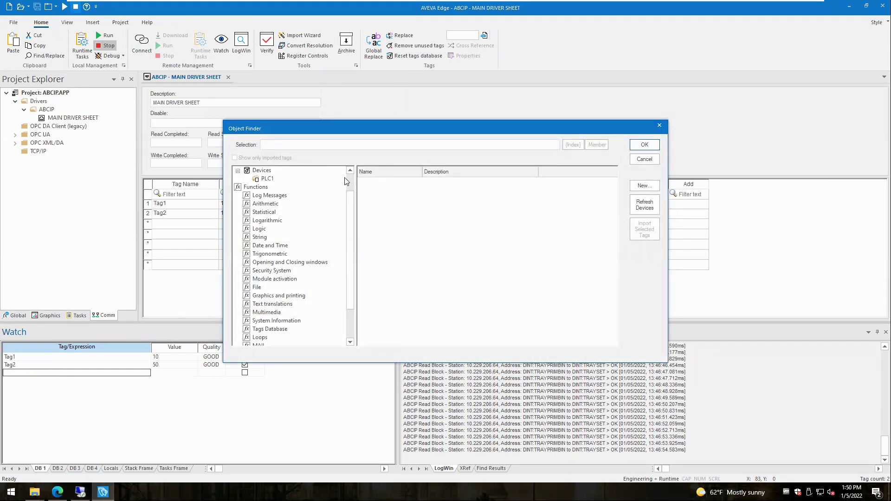
pyautogui.scroll(1, 352, 177)
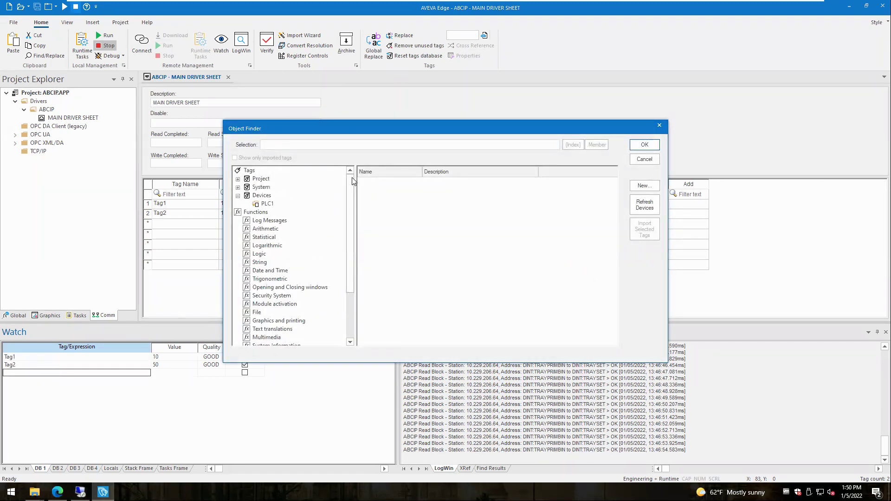
pyautogui.doubleClick(268, 205)
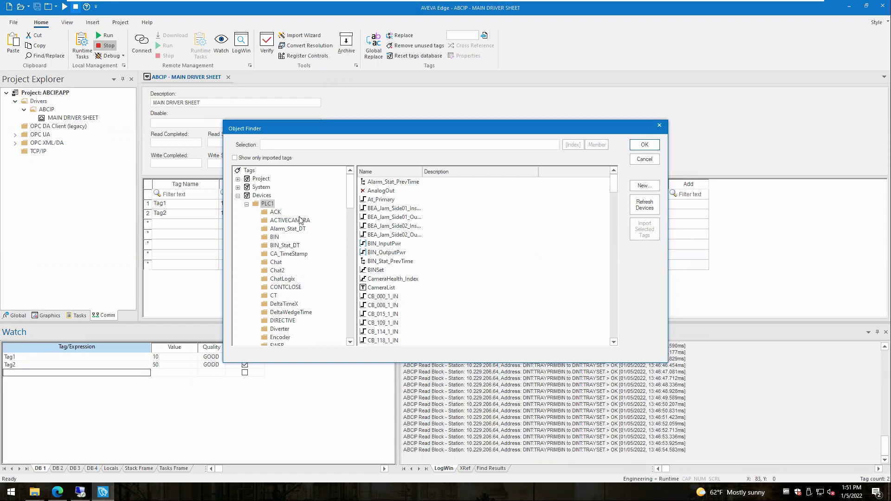
# Examine PLC1's tag folders, including ACTIVECAMERA's nested Chat, Connection, Socket, Create_Source, Address and IP members, and return to the PLC1 level
pyautogui.scroll(-2, 301, 228)
pyautogui.scroll(-6, 301, 229)
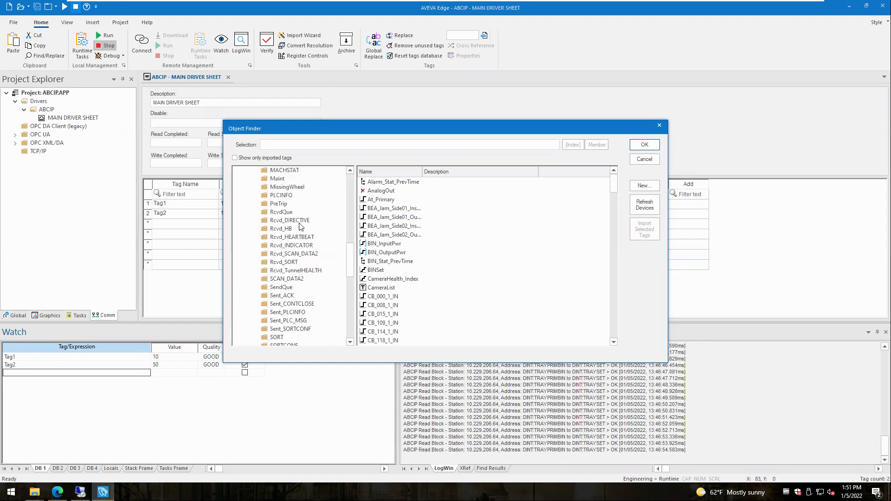
pyautogui.scroll(9, 301, 228)
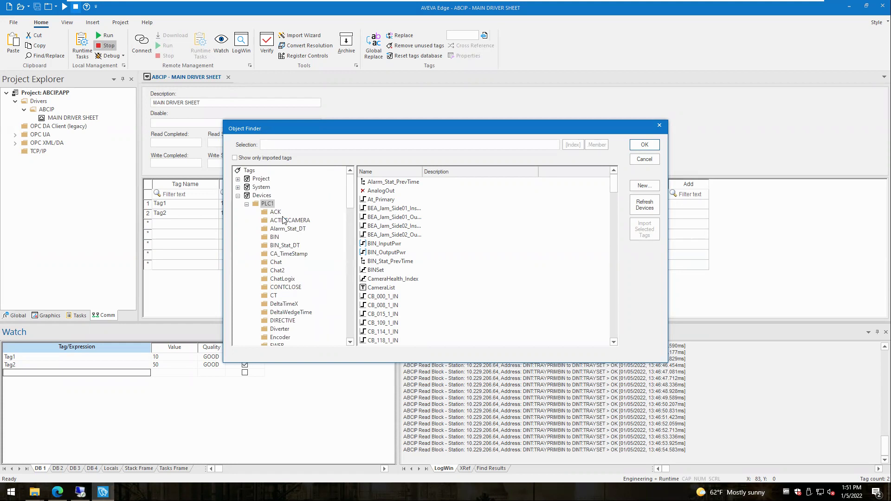
pyautogui.doubleClick(283, 221)
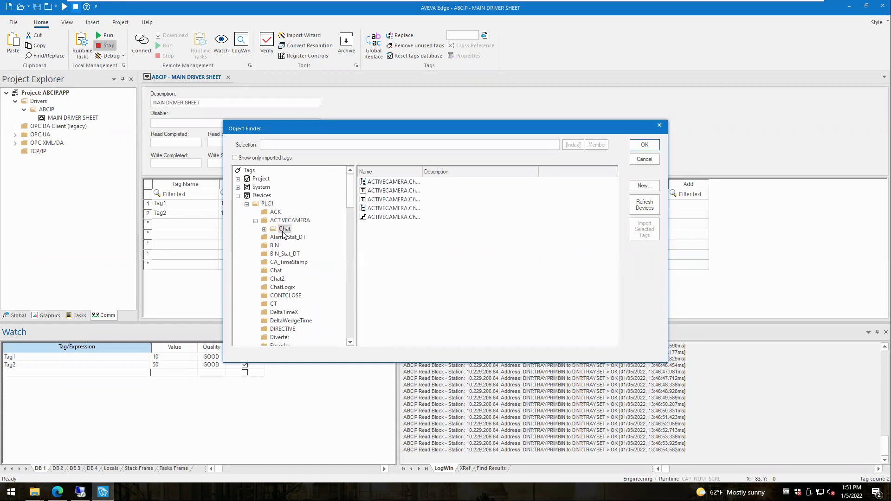
pyautogui.doubleClick(284, 228)
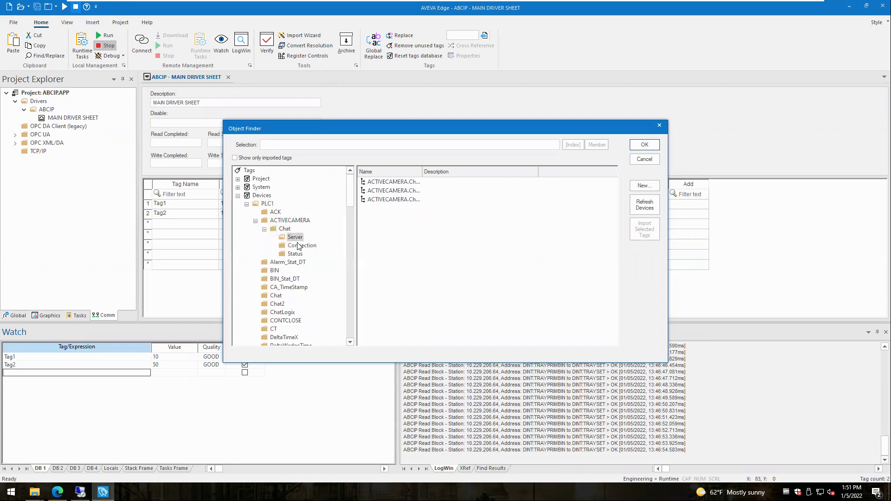
pyautogui.doubleClick(298, 247)
pyautogui.doubleClick(301, 255)
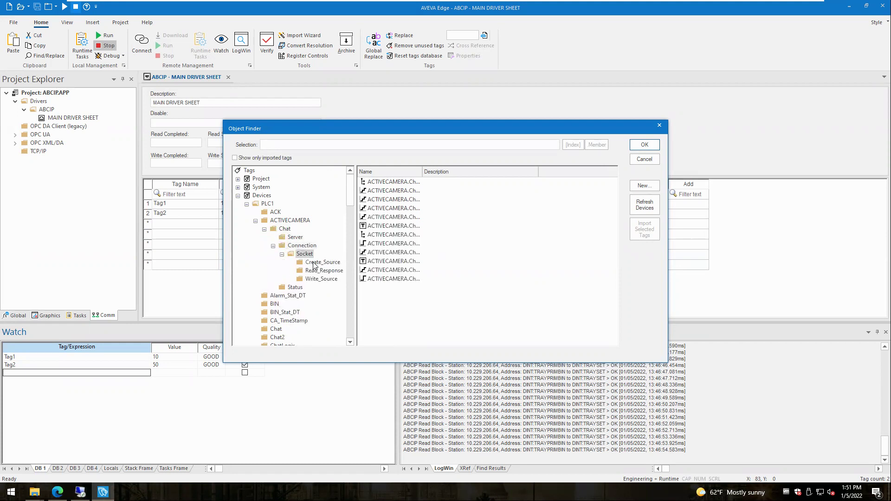
pyautogui.doubleClick(318, 263)
pyautogui.doubleClick(323, 270)
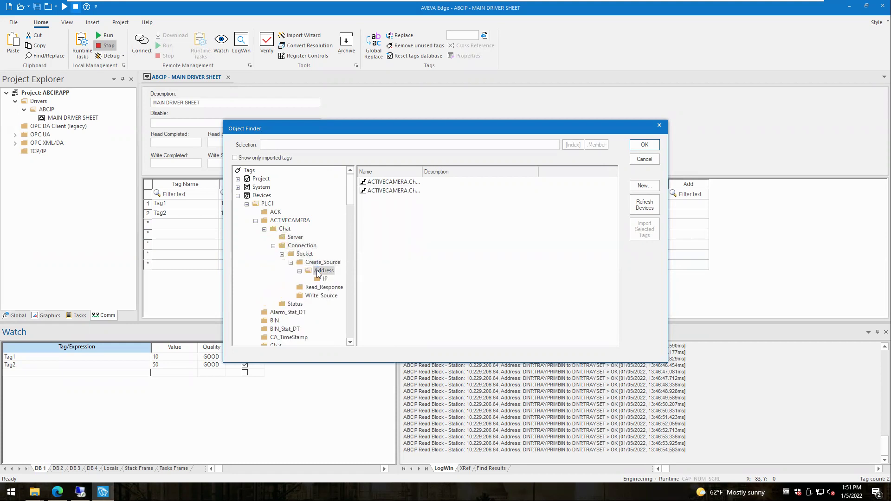
pyautogui.click(324, 279)
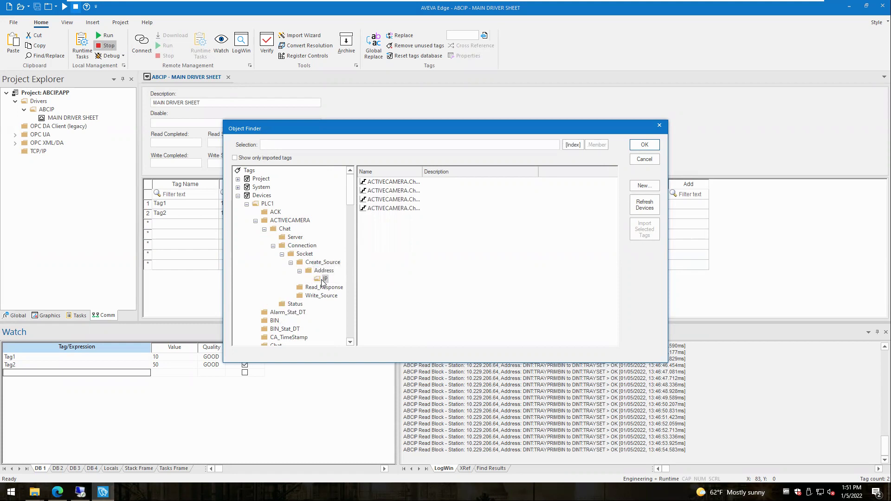
pyautogui.click(256, 222)
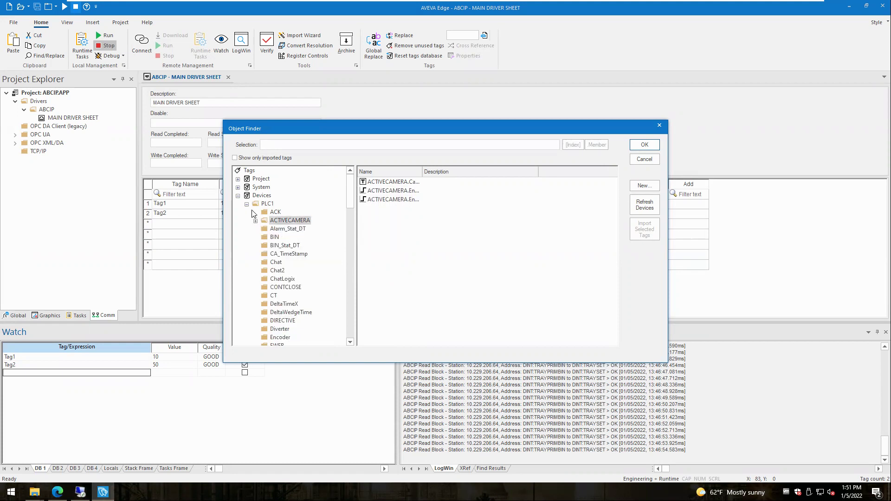
pyautogui.click(267, 204)
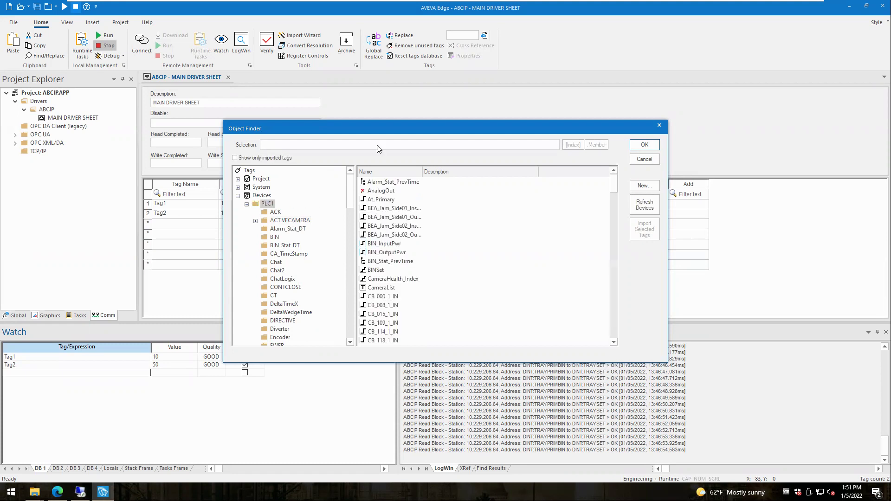
# Filter the PLC1 tags by "trayse" and add PLC1.TraySet to the Watch list
pyautogui.moveTo(384, 123); pyautogui.dragTo(525, 113)
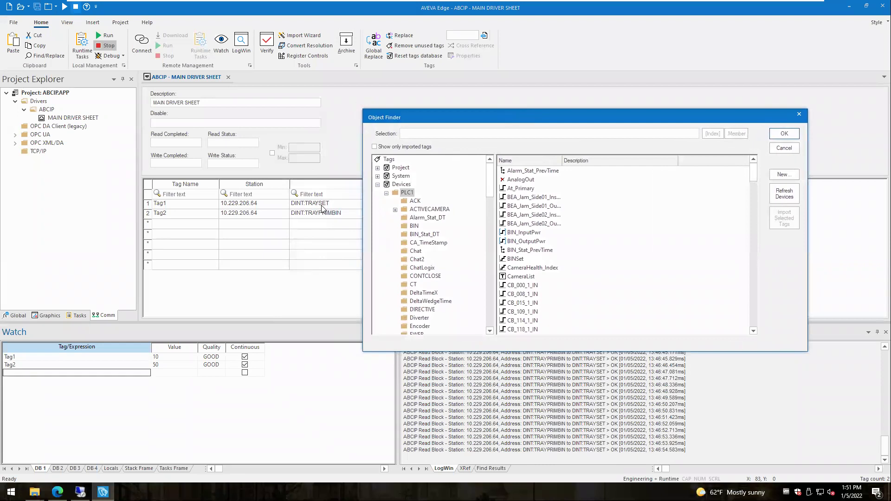
pyautogui.click(436, 134)
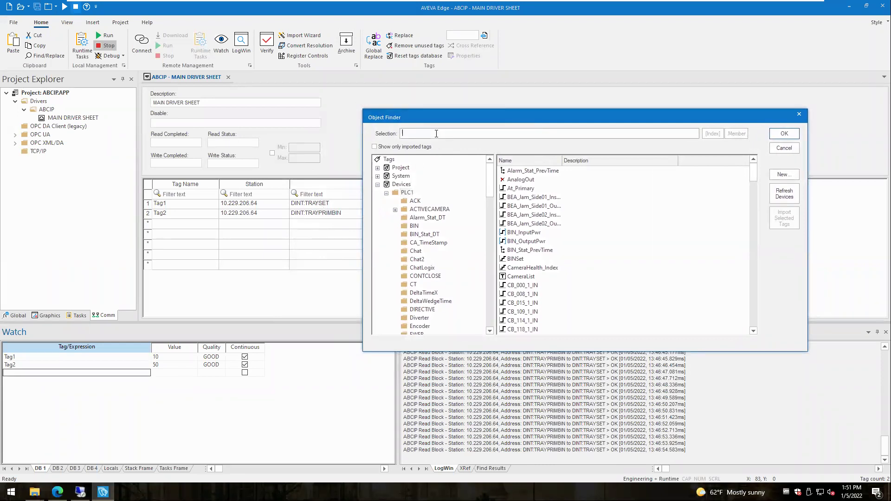
pyautogui.write('tray')
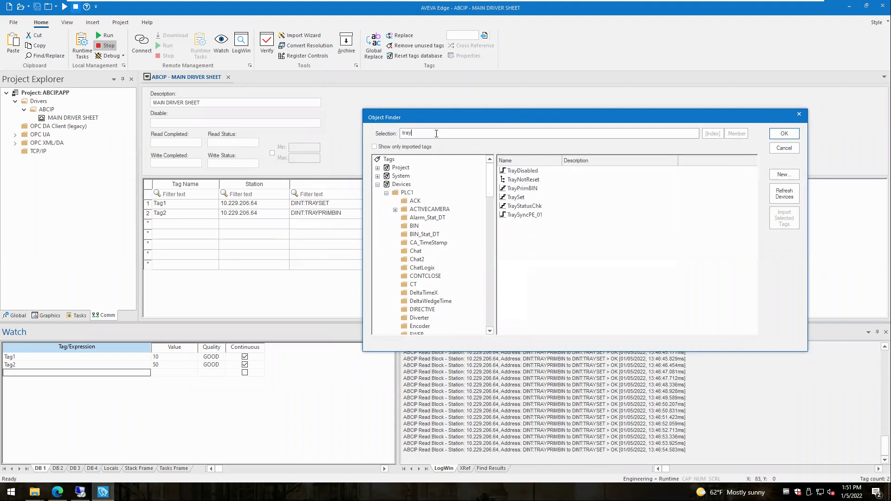
pyautogui.write('se')
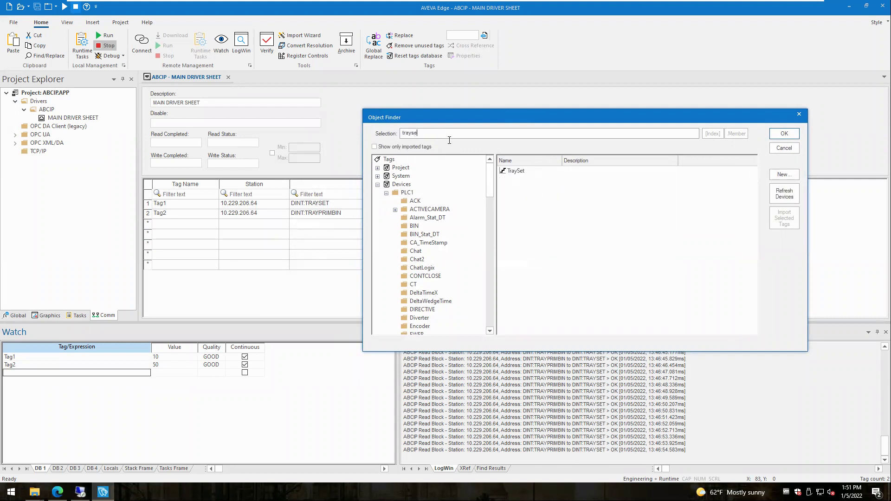
pyautogui.click(515, 171)
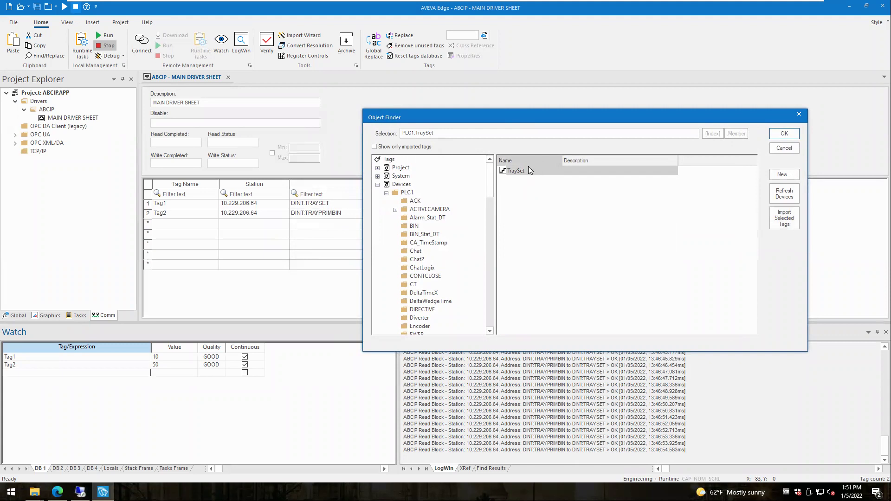
pyautogui.doubleClick(516, 171)
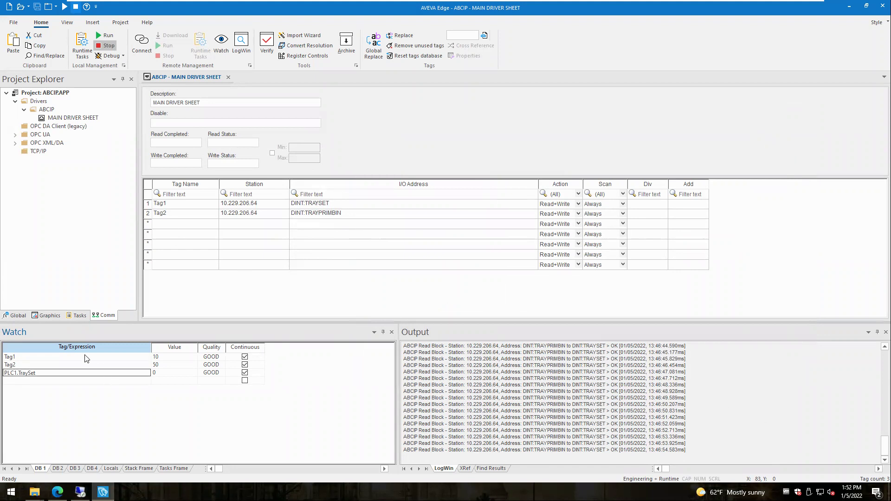
# Find TrayPrimBIN among the PLC1 tags, import it into the project and add PLC1.TrayPrimBIN to the next Watch row
pyautogui.doubleClick(40, 381)
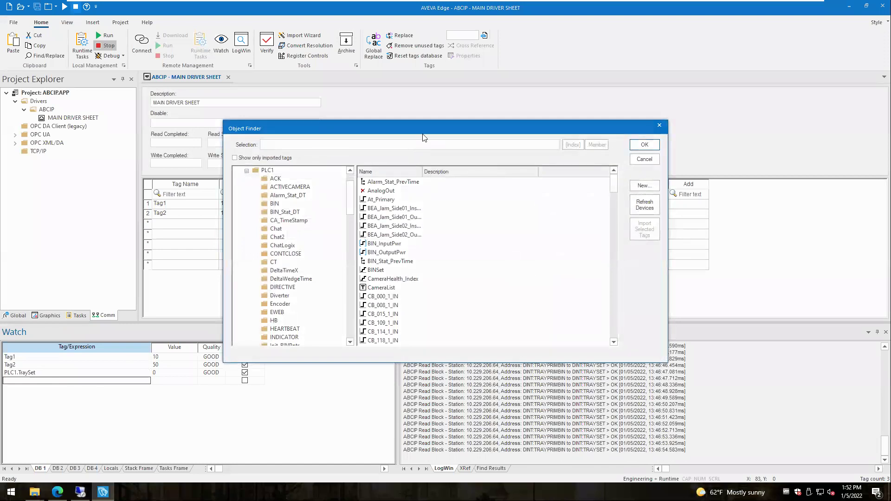
pyautogui.moveTo(423, 132); pyautogui.dragTo(541, 139)
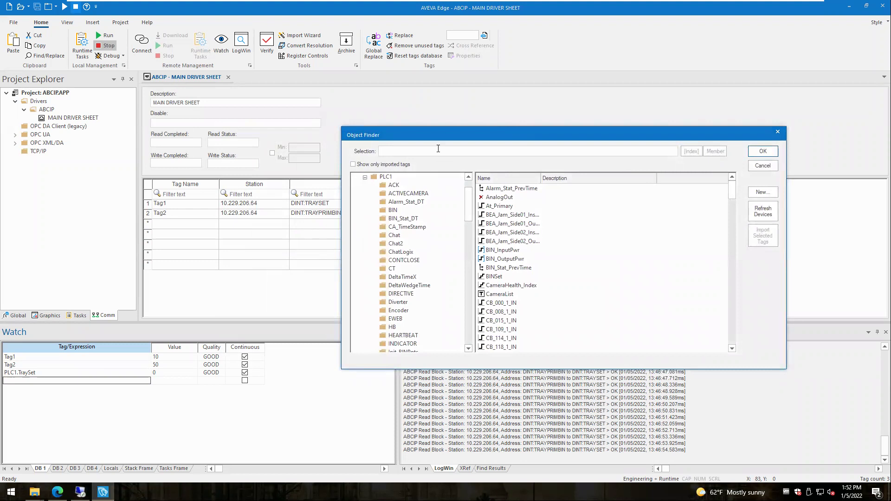
pyautogui.click(438, 149)
pyautogui.write('traypr')
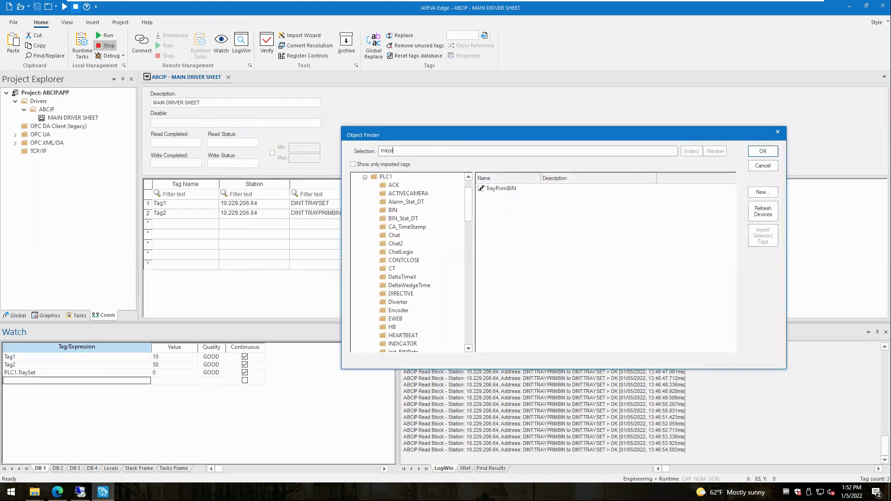
pyautogui.click(510, 188)
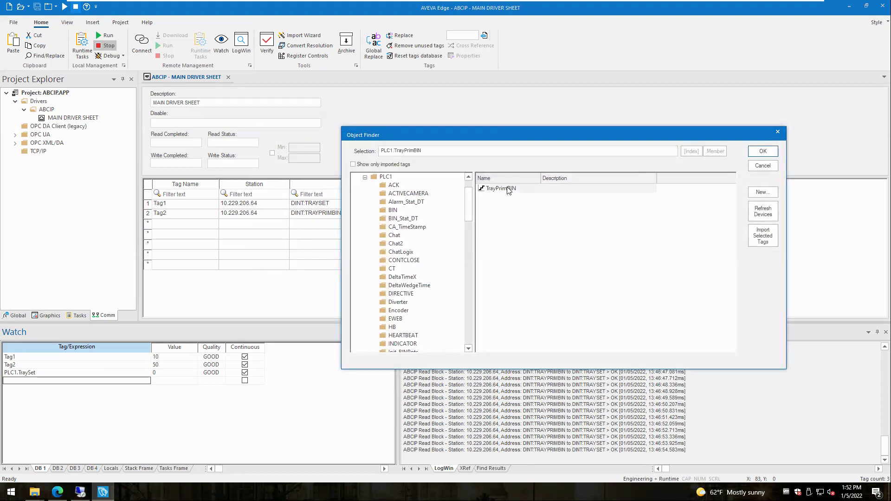
pyautogui.click(757, 235)
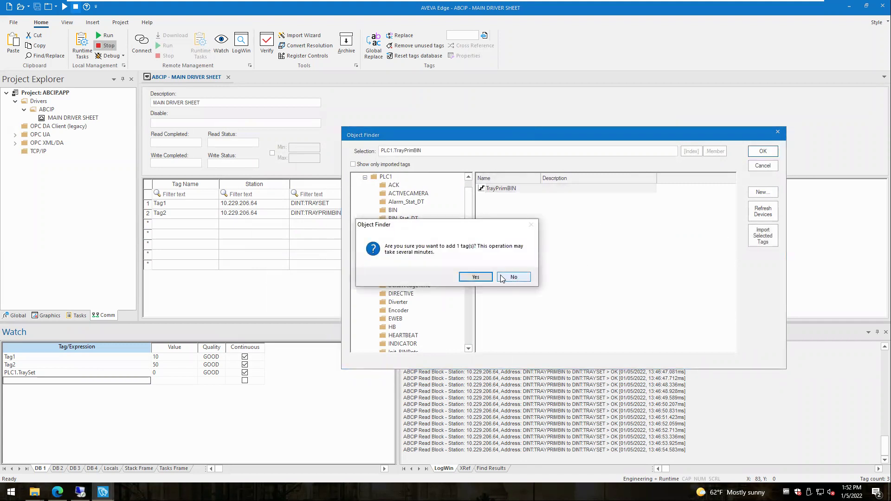
pyautogui.click(479, 277)
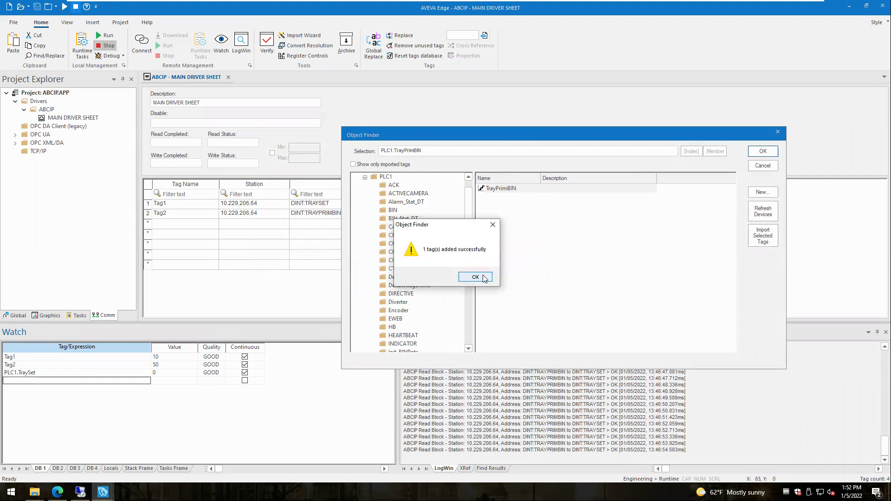
pyautogui.click(483, 279)
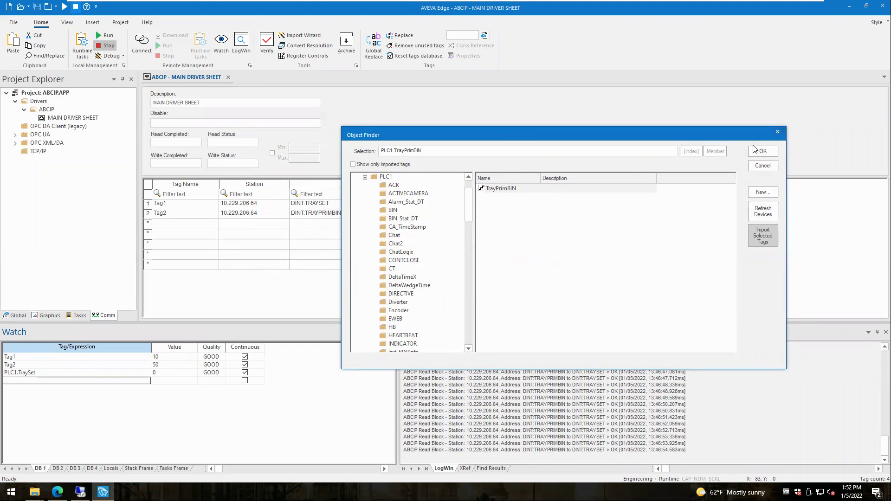
pyautogui.click(764, 151)
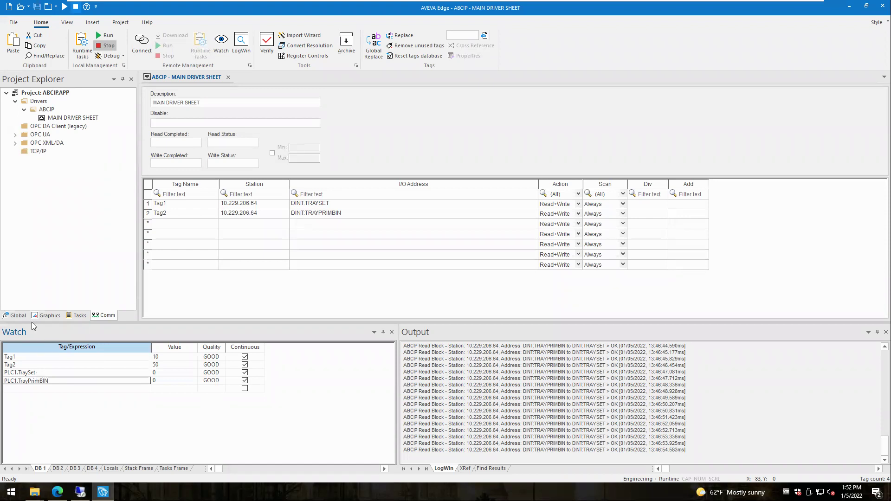
# Review the Project Tags and Shared database datasheets, widening the Name column of the shared tags
pyautogui.click(15, 316)
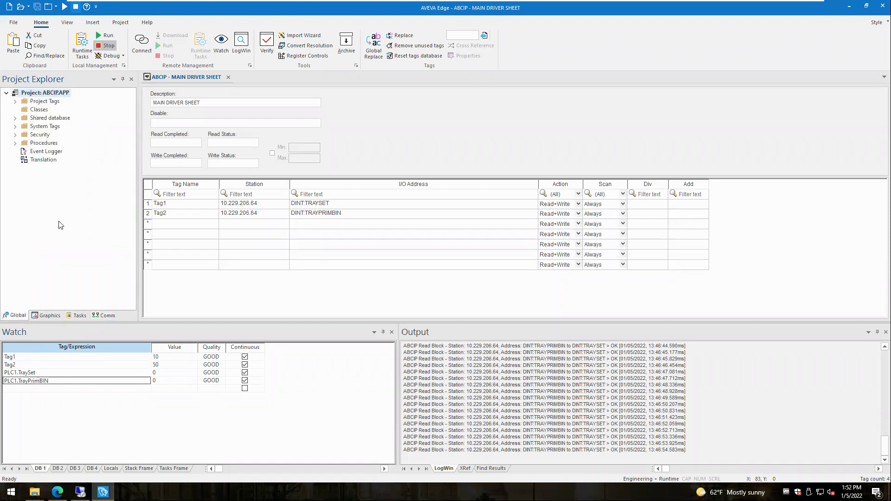
pyautogui.doubleClick(45, 101)
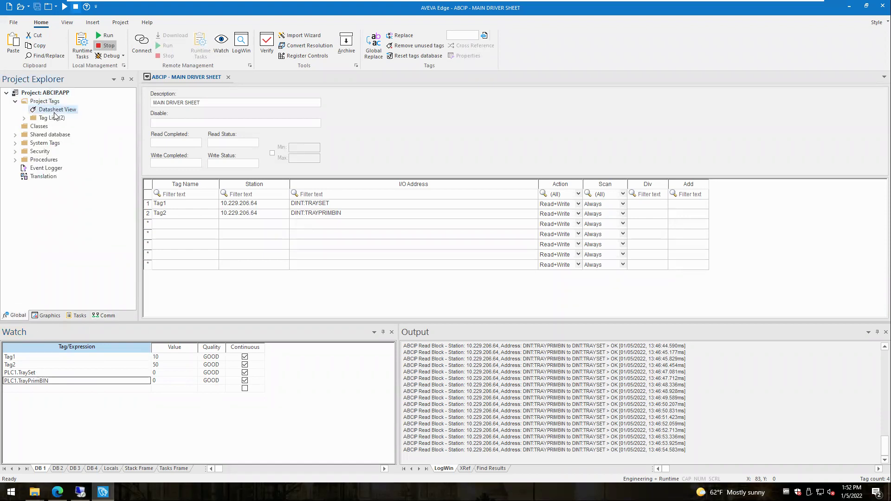
pyautogui.doubleClick(55, 111)
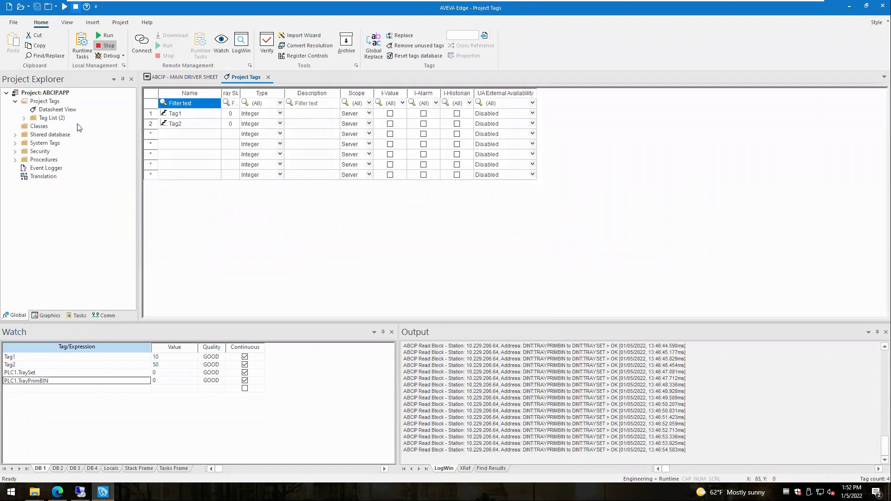
pyautogui.doubleClick(50, 134)
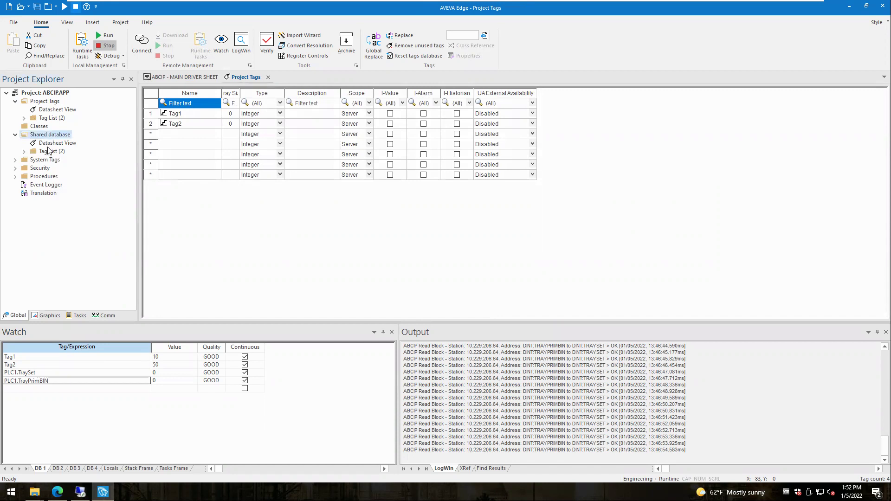
pyautogui.doubleClick(51, 144)
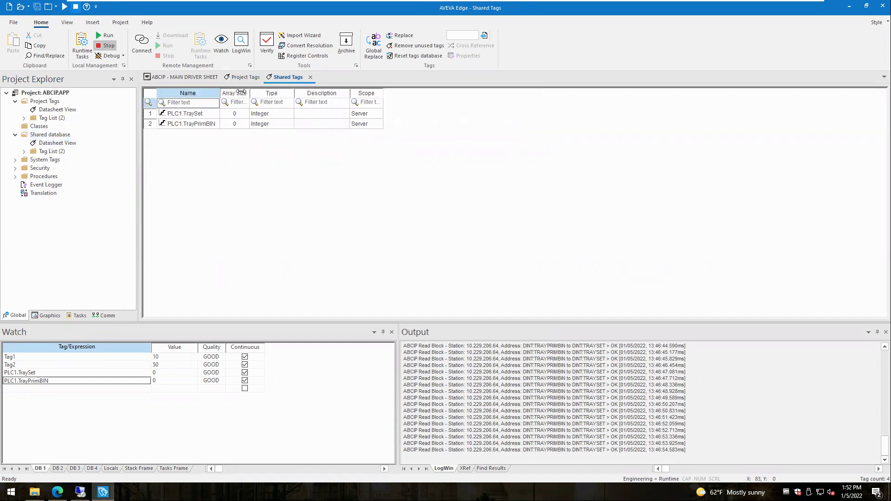
pyautogui.moveTo(219, 91); pyautogui.dragTo(255, 91)
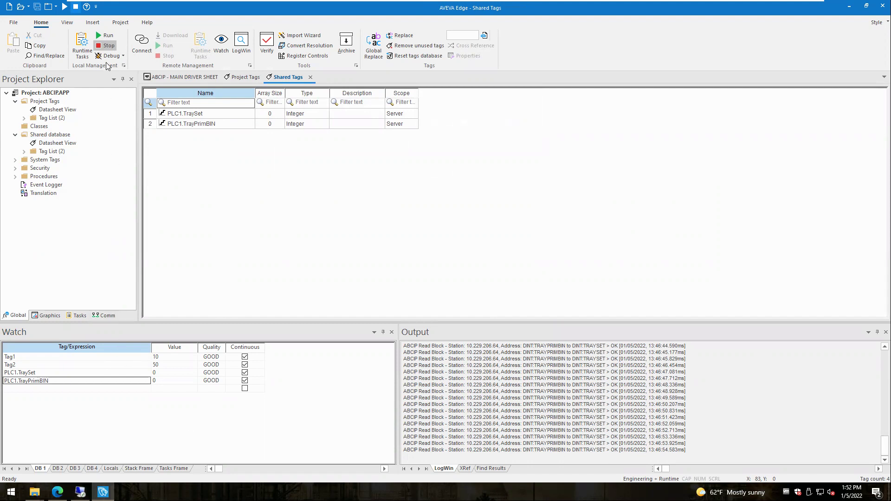
# Run the project locally to test the PLC1 tags and bring the ABCIP main driver sheet back into view
pyautogui.click(103, 38)
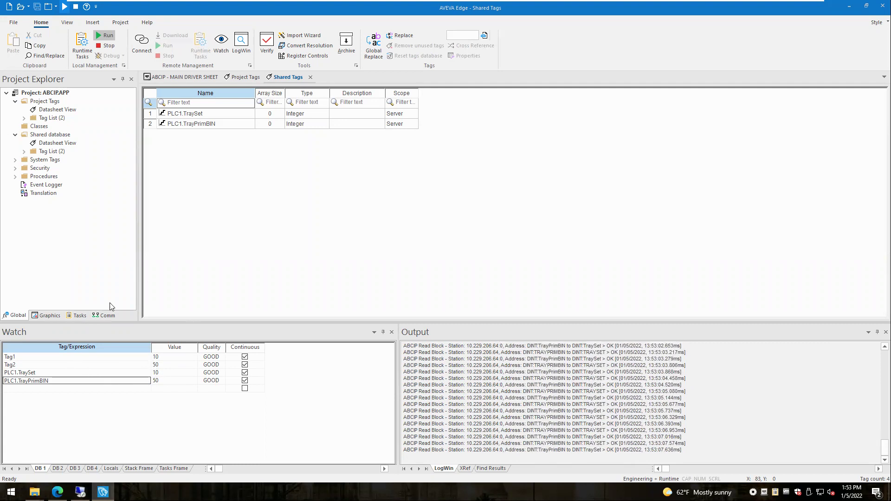
pyautogui.click(106, 316)
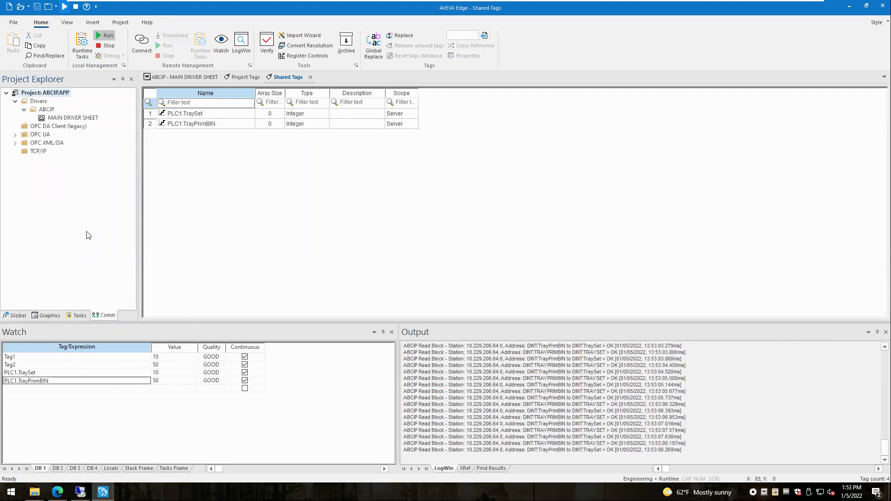
pyautogui.doubleClick(59, 119)
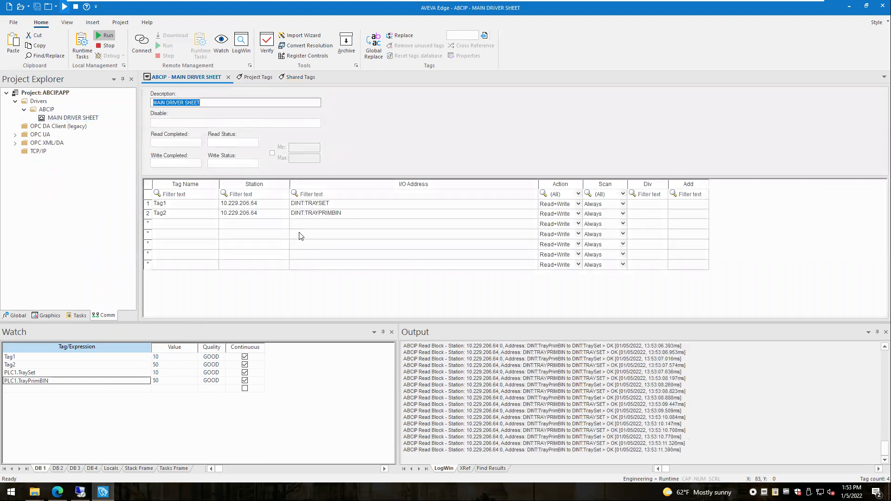